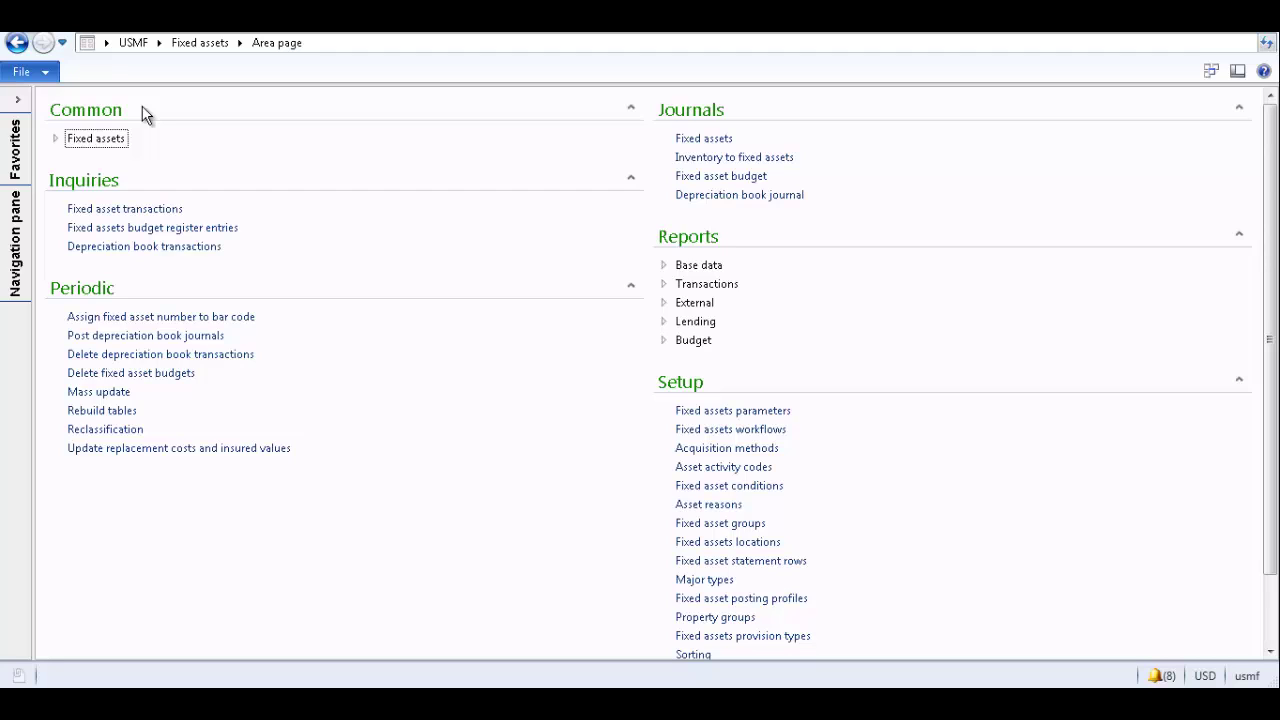
# Step: Open the list of all fixed assets and bring up its print dialog for choosing a report
pyautogui.click(55, 141)
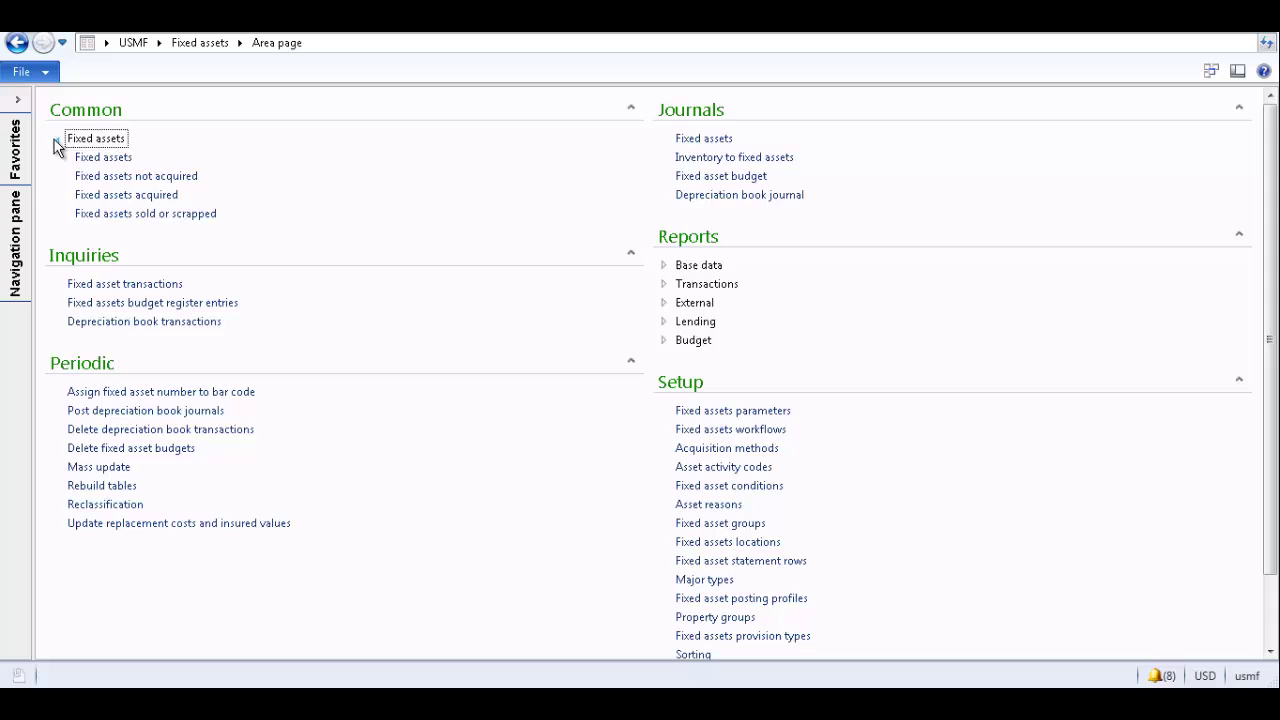
pyautogui.click(79, 158)
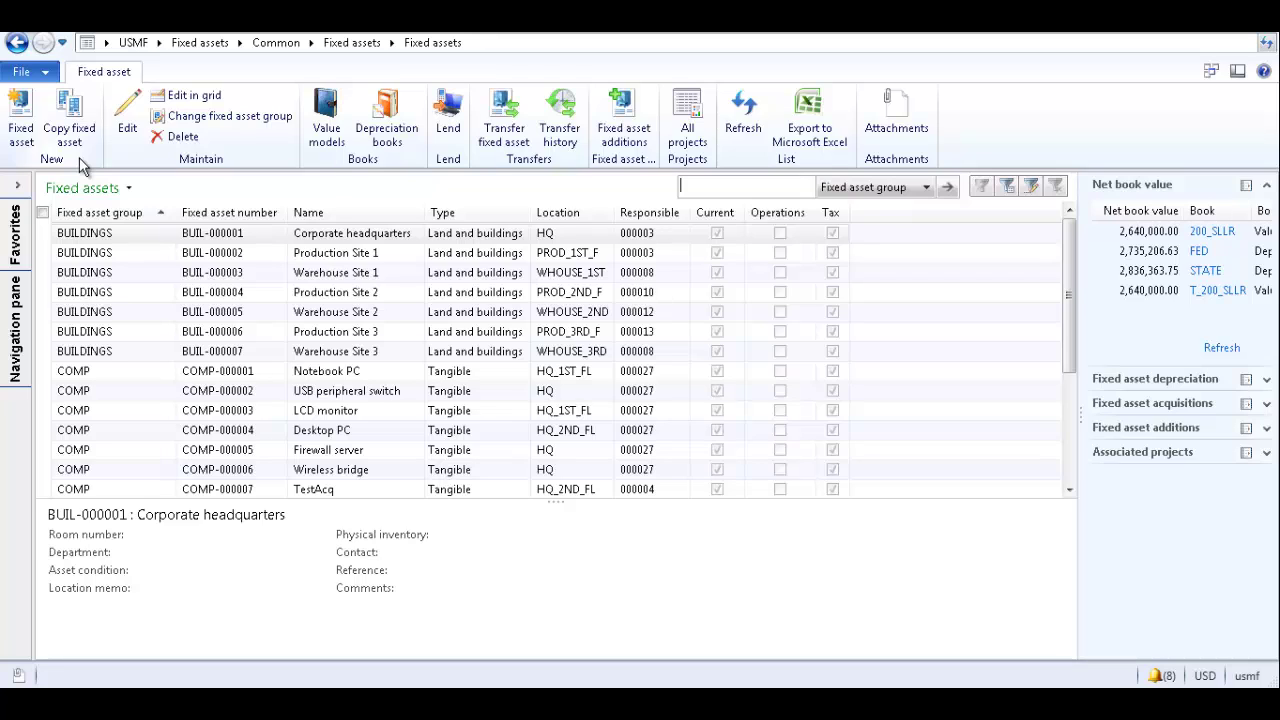
pyautogui.click(24, 71)
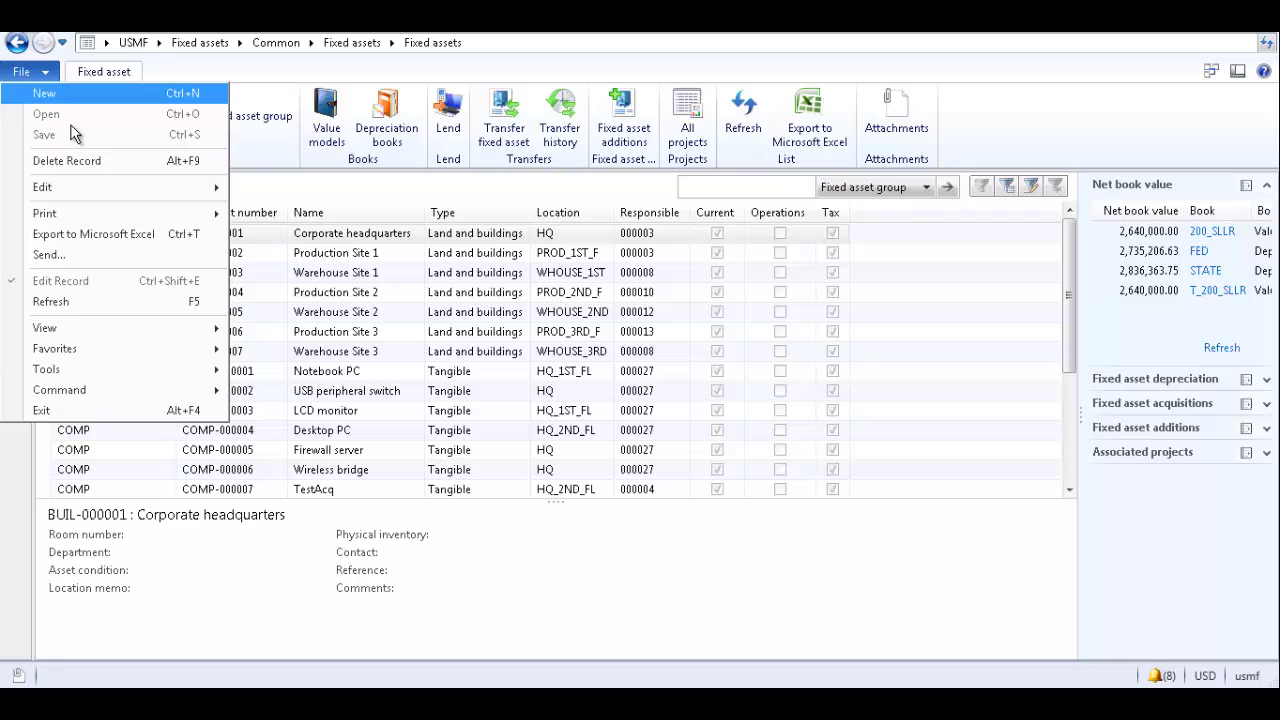
pyautogui.moveTo(134, 214)
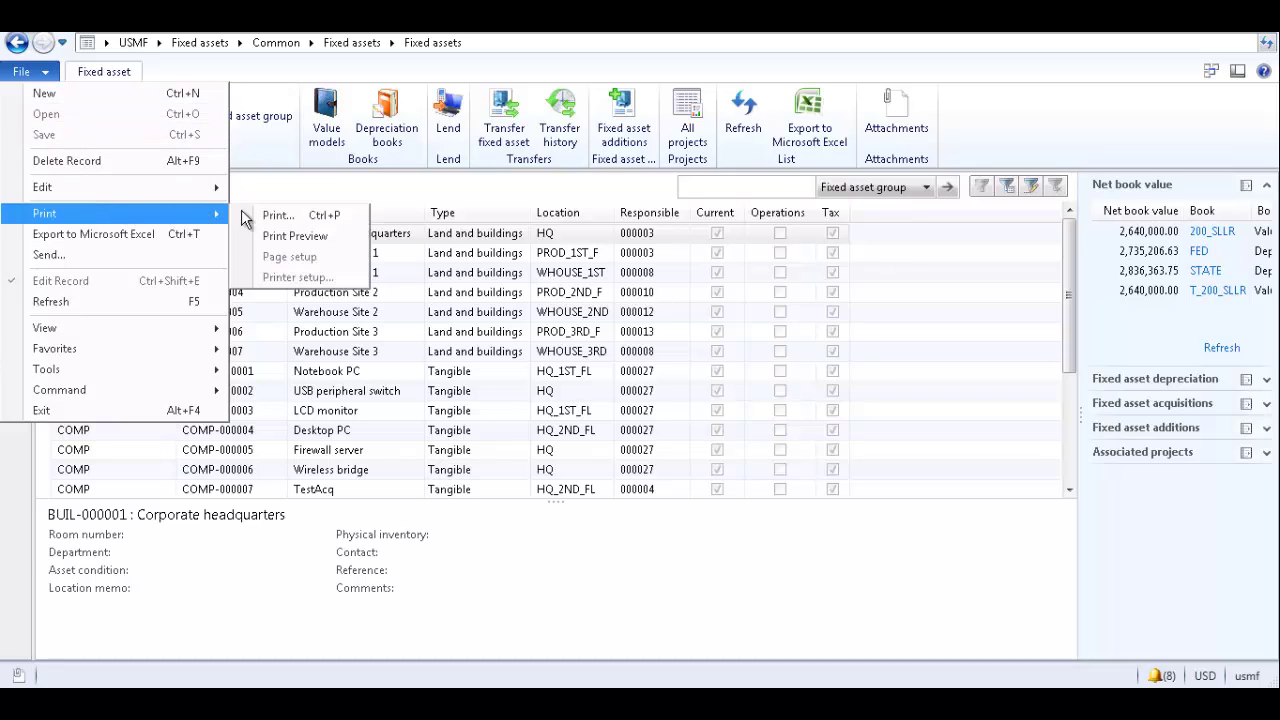
pyautogui.click(276, 215)
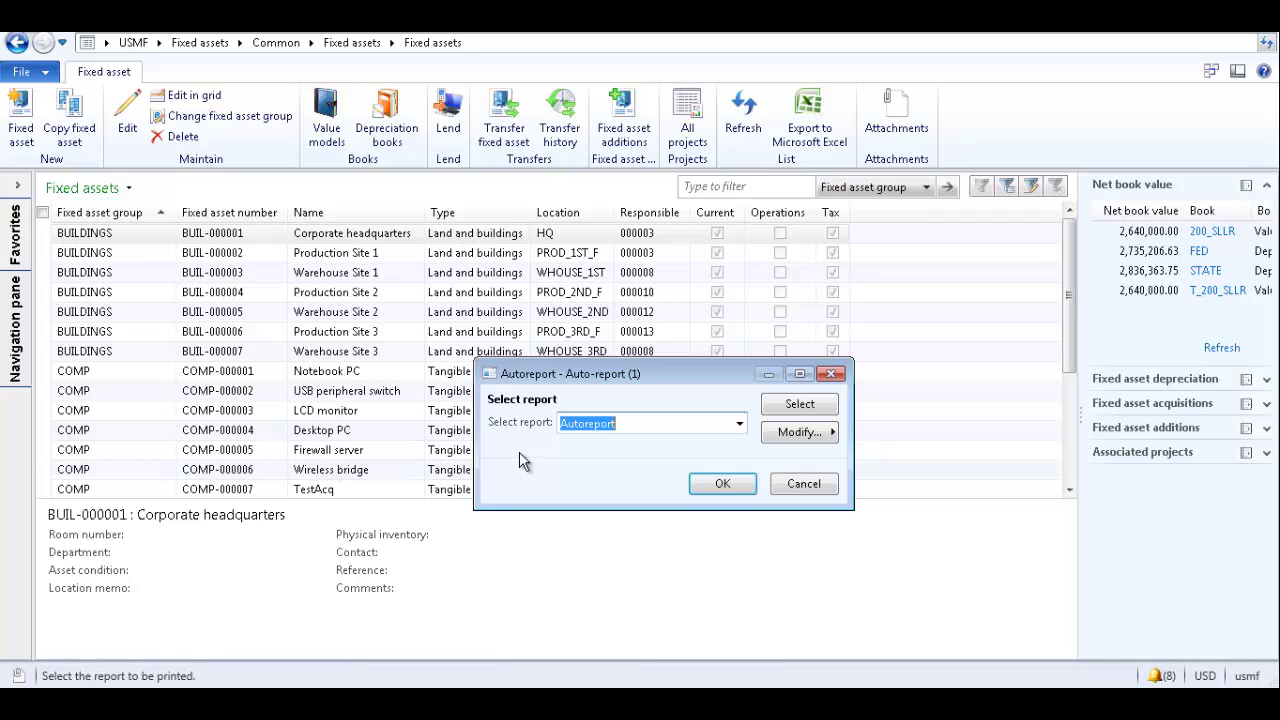
# Step: Limit the Autoreport query to the fixed asset group COMP
pyautogui.click(783, 412)
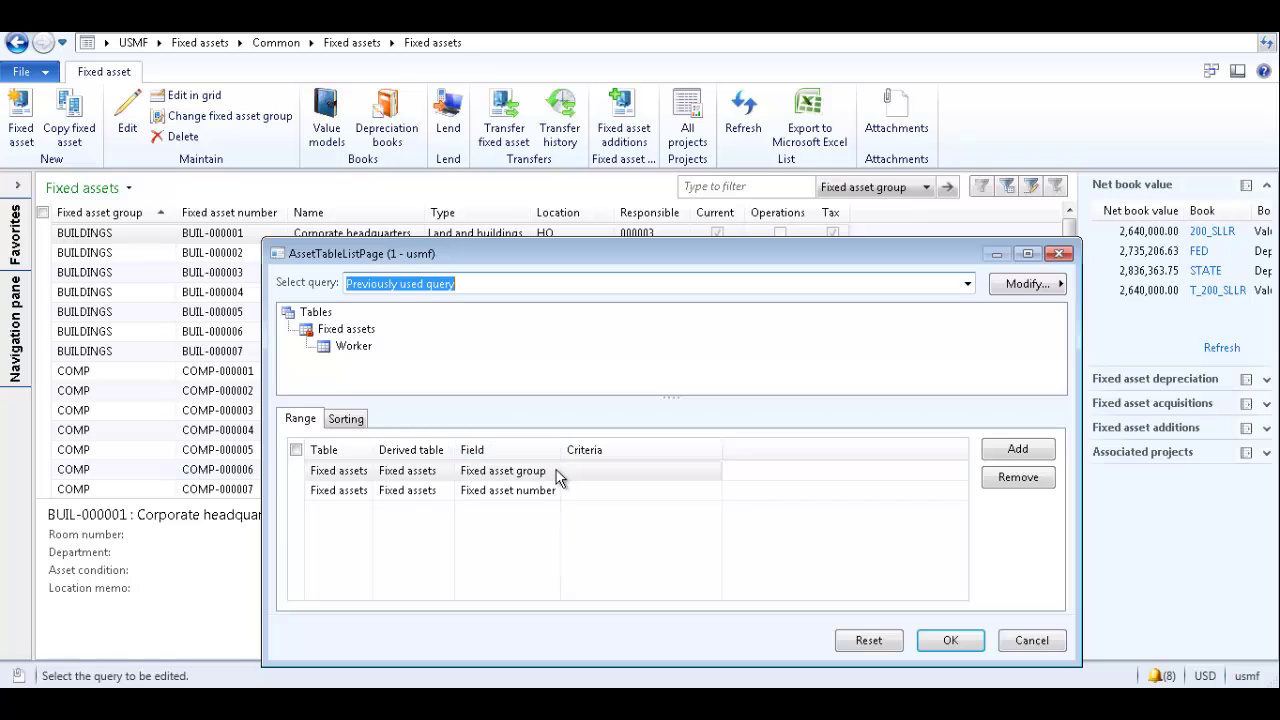
pyautogui.click(713, 474)
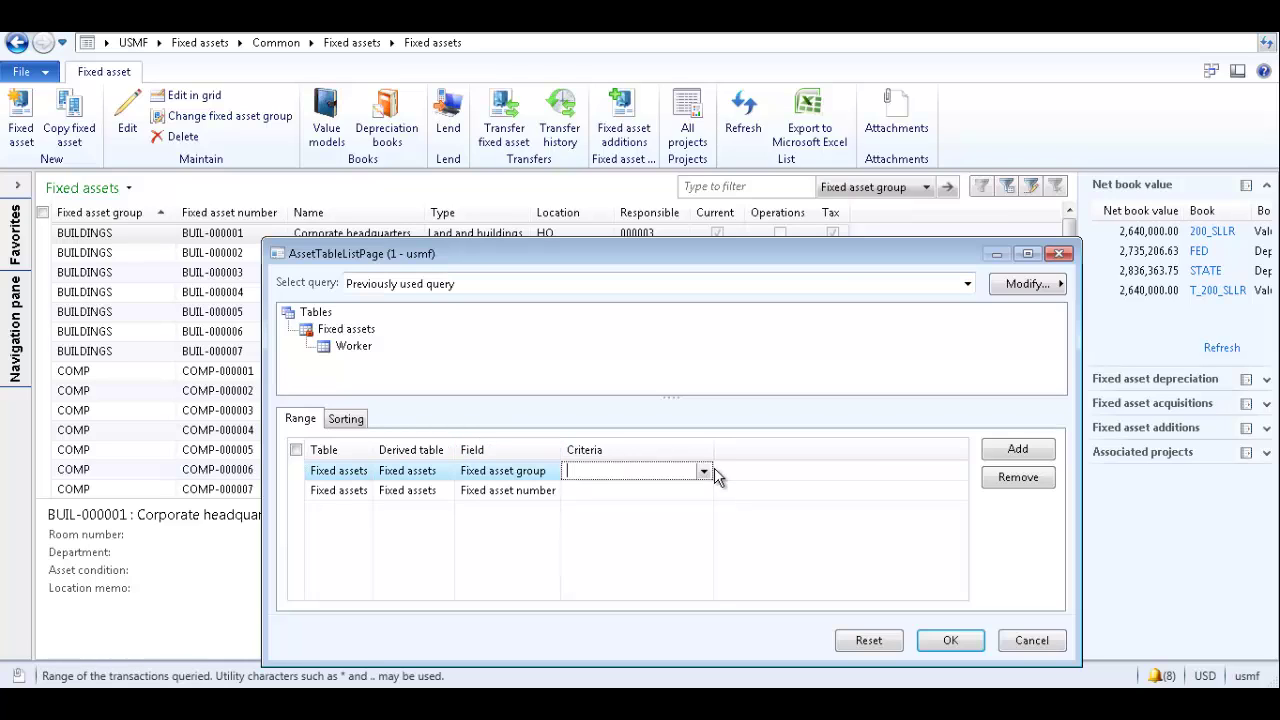
pyautogui.click(705, 473)
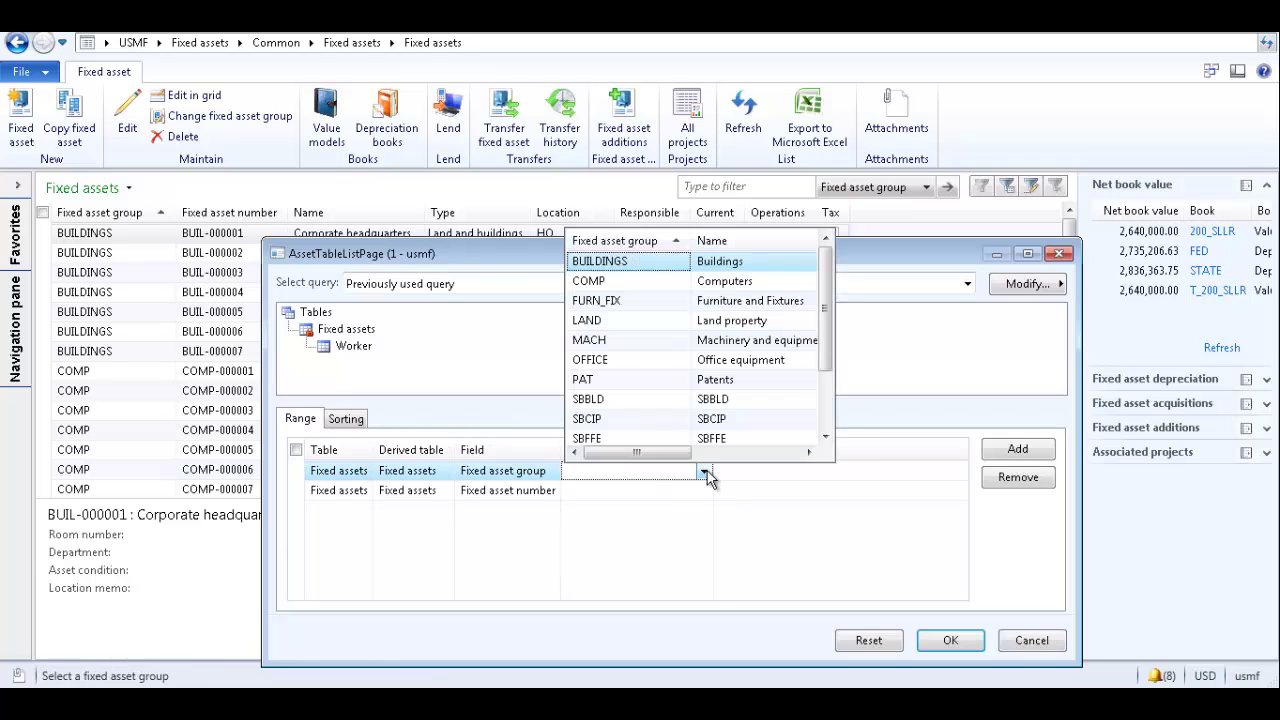
pyautogui.click(643, 280)
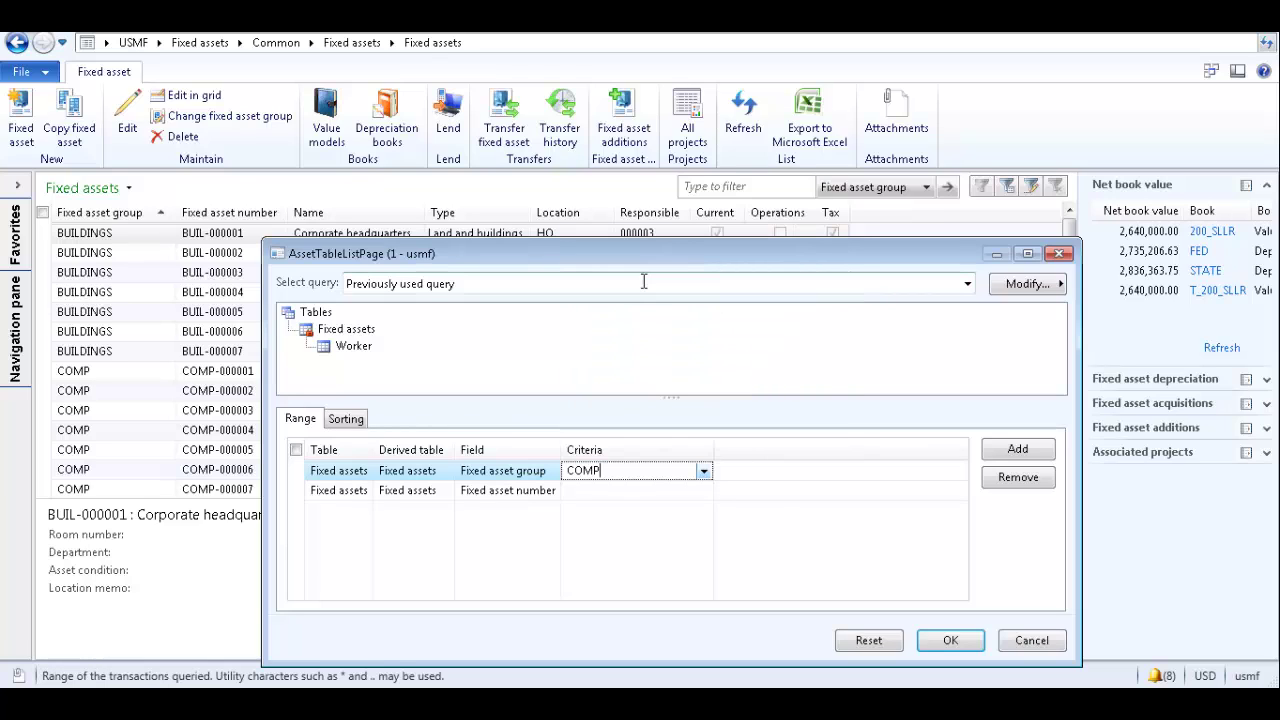
pyautogui.click(948, 640)
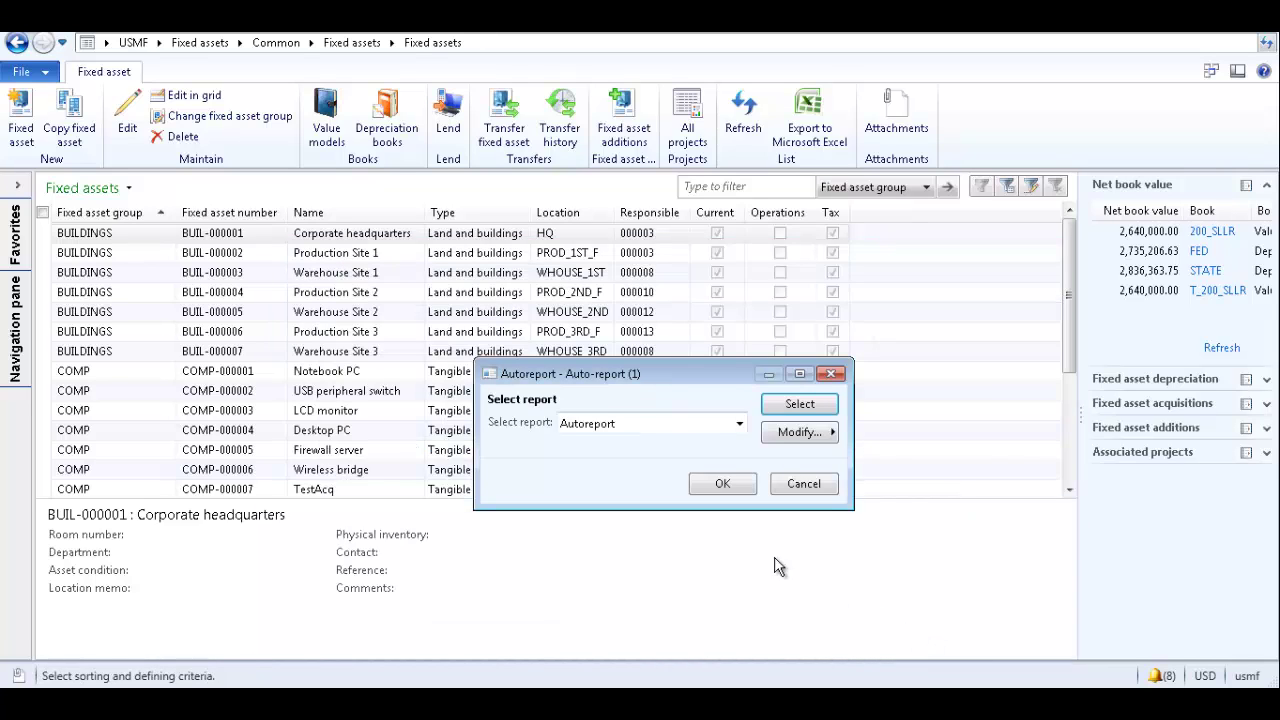
# Step: Generate the standard Autoreport for the computer assets, review its columns, and close it
pyautogui.click(728, 486)
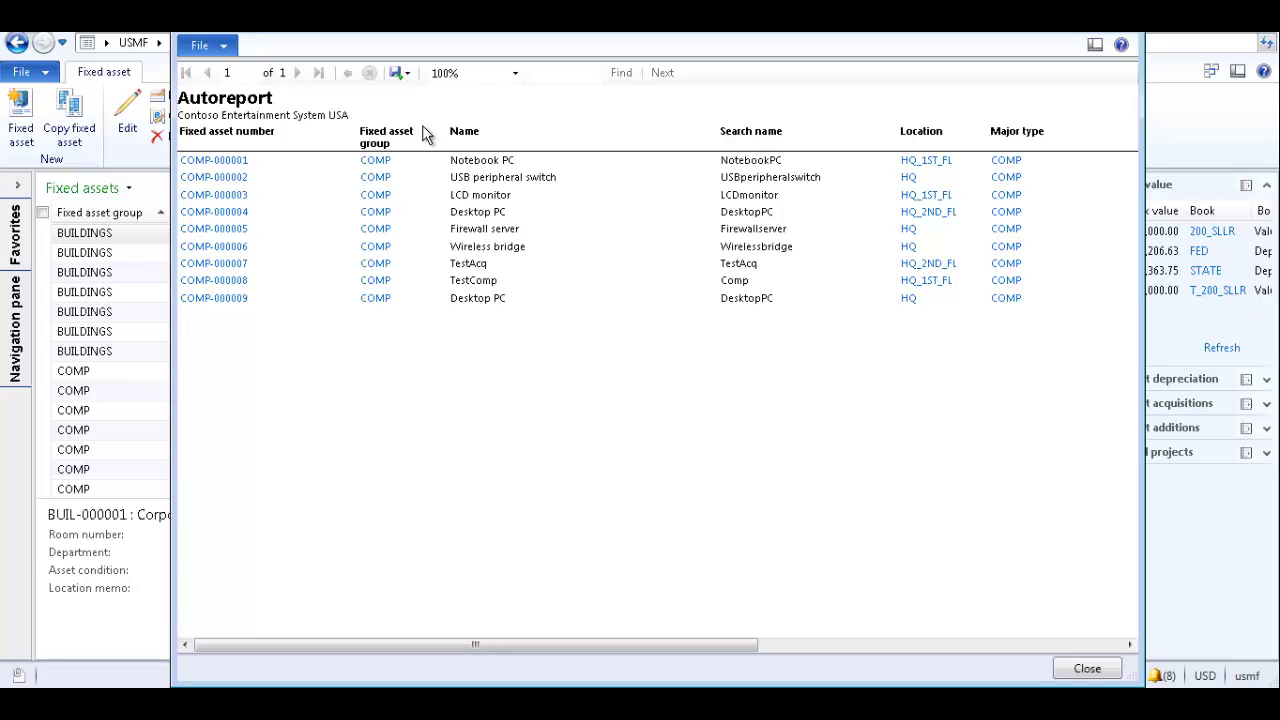
pyautogui.moveTo(422, 127); pyautogui.dragTo(289, 128)
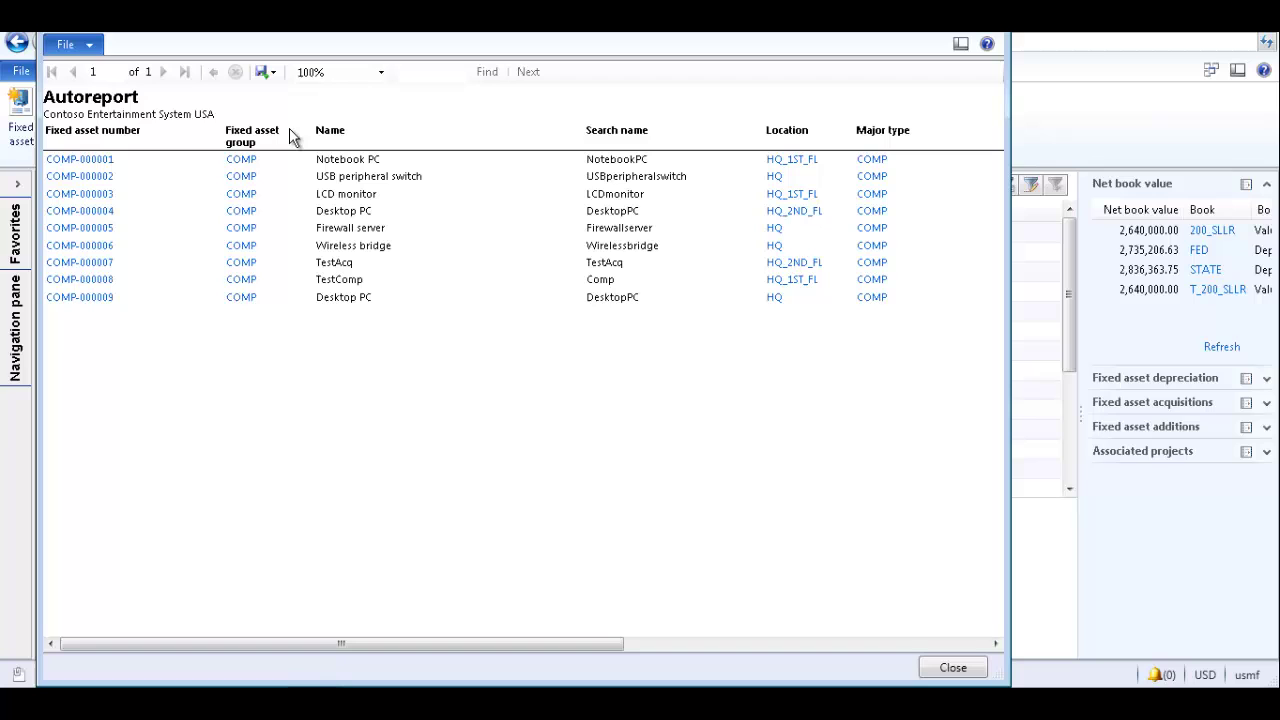
pyautogui.click(953, 668)
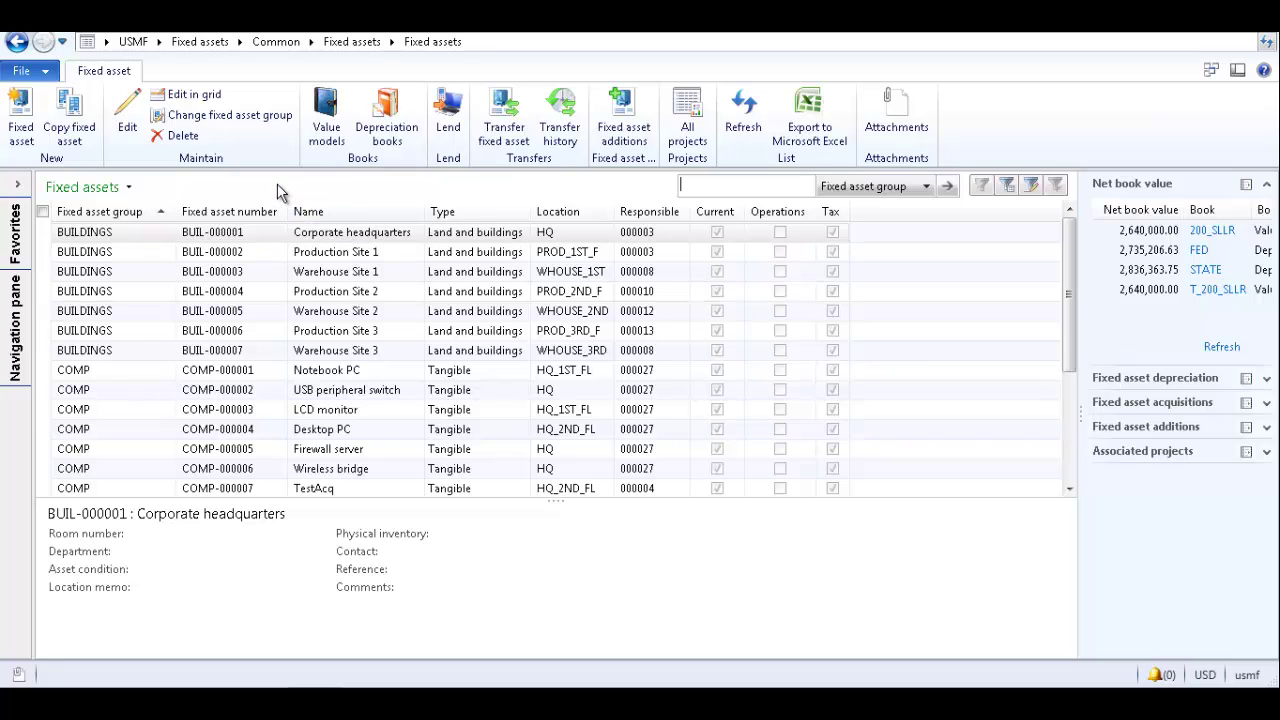
# Step: Create a new autoreport for the fixed assets list and name it "Location & Responsible"
pyautogui.click(47, 75)
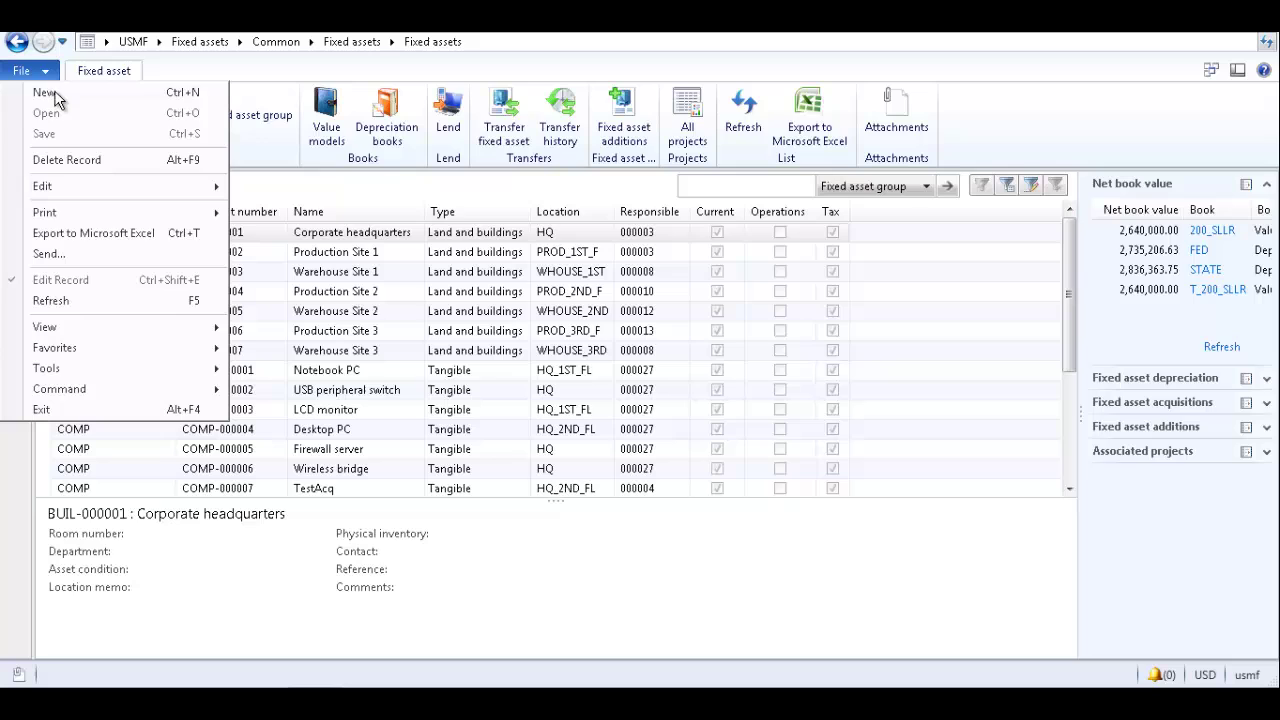
pyautogui.moveTo(113, 219)
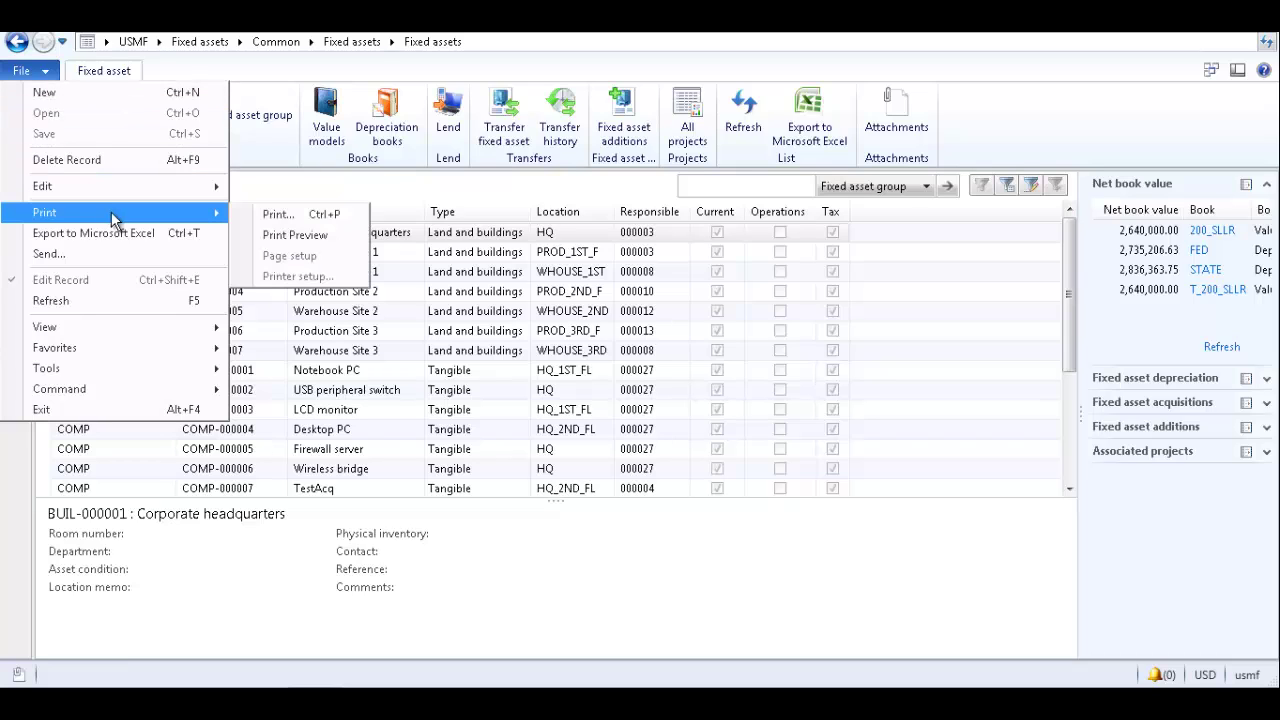
pyautogui.click(275, 214)
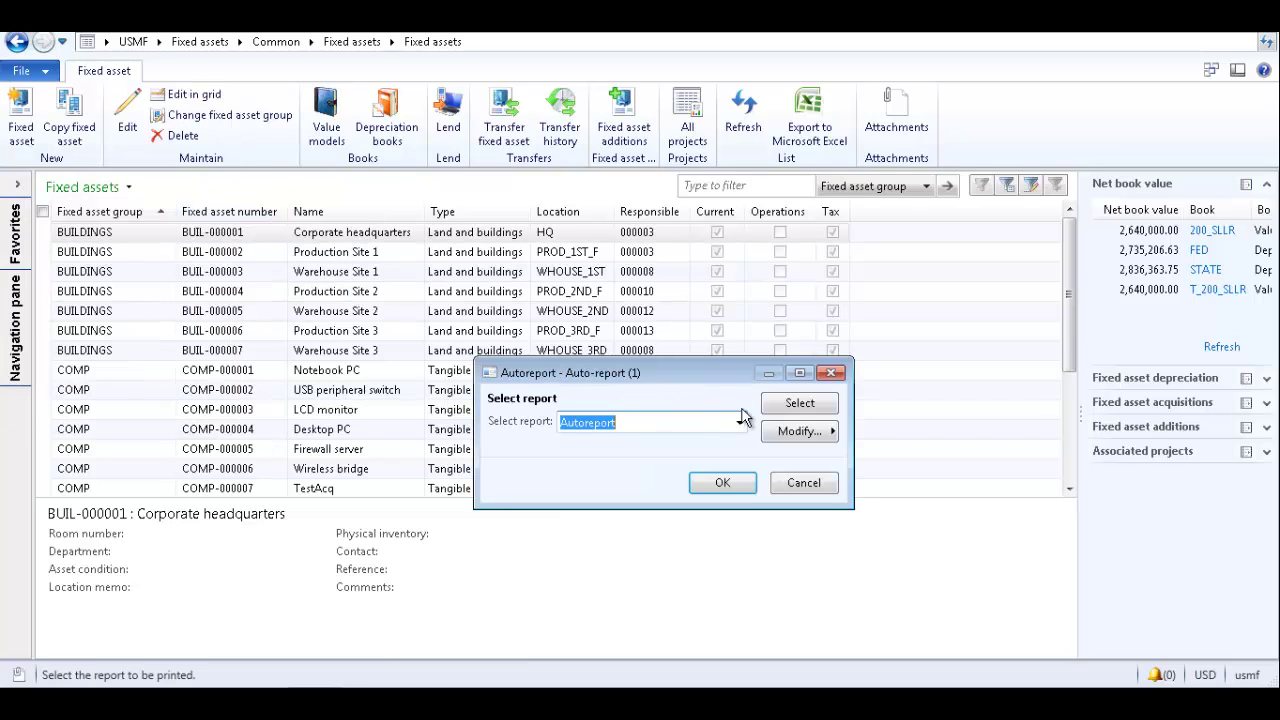
pyautogui.click(800, 431)
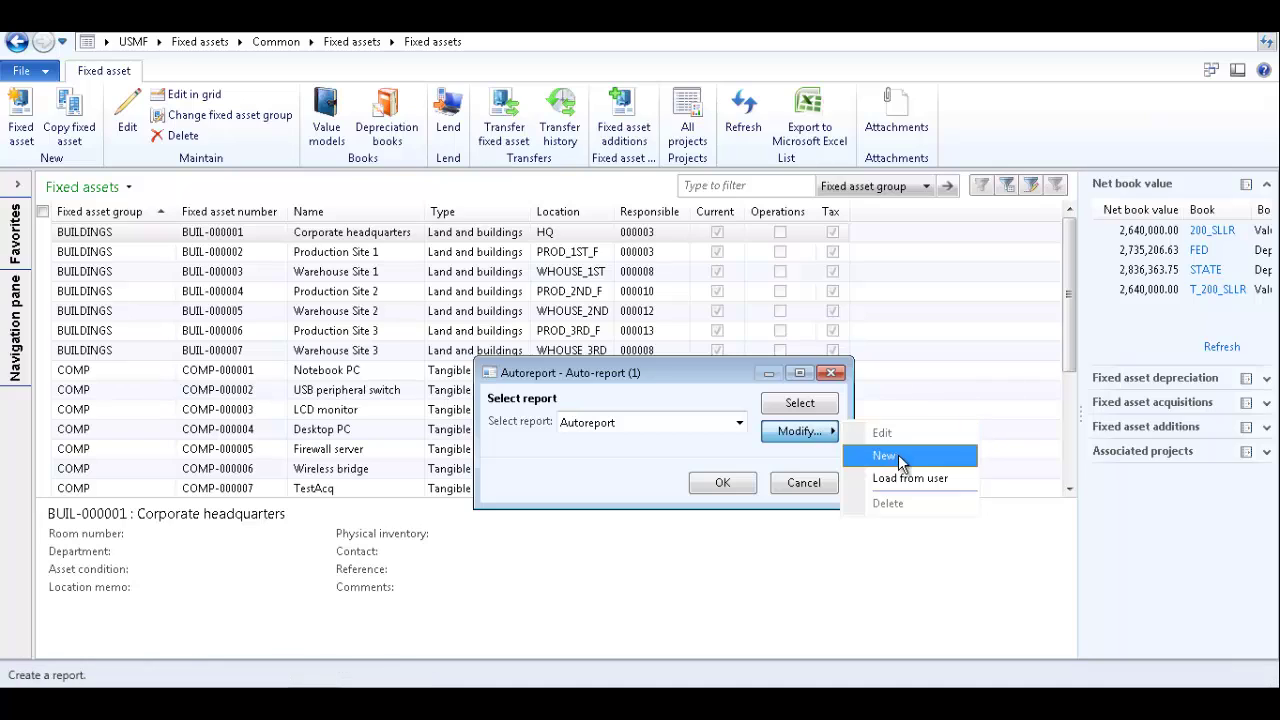
pyautogui.click(900, 458)
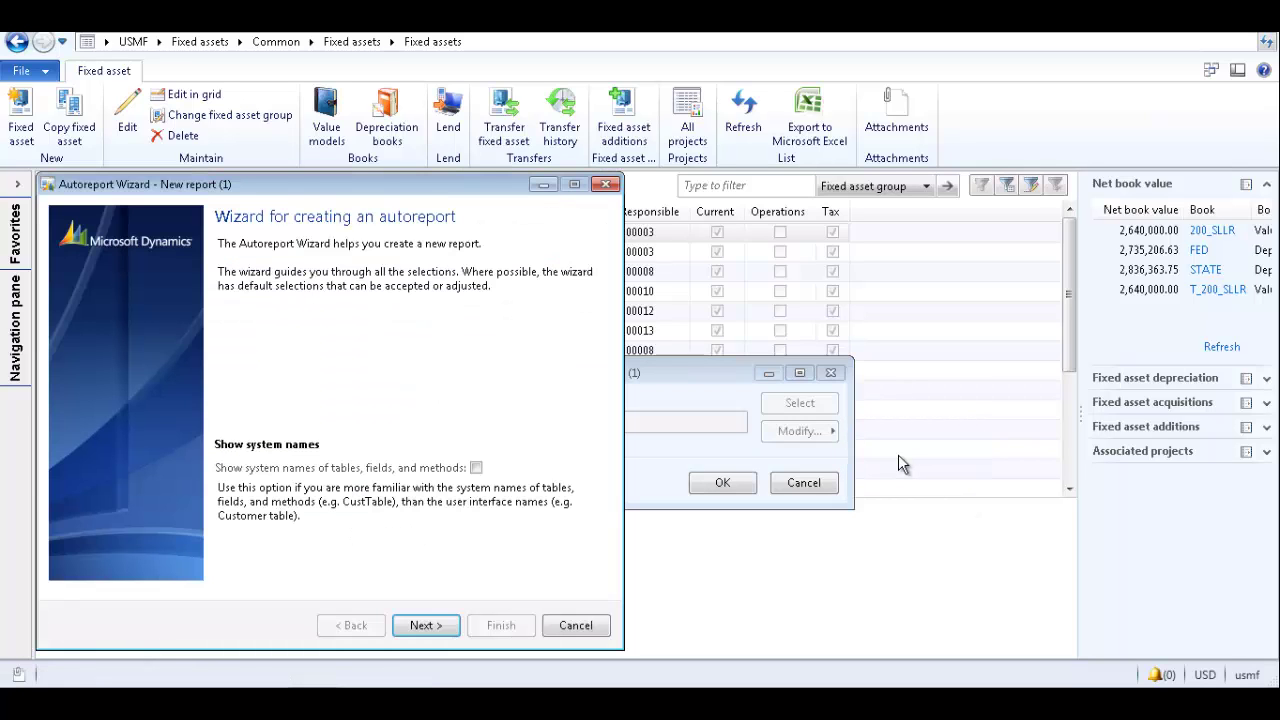
pyautogui.click(423, 625)
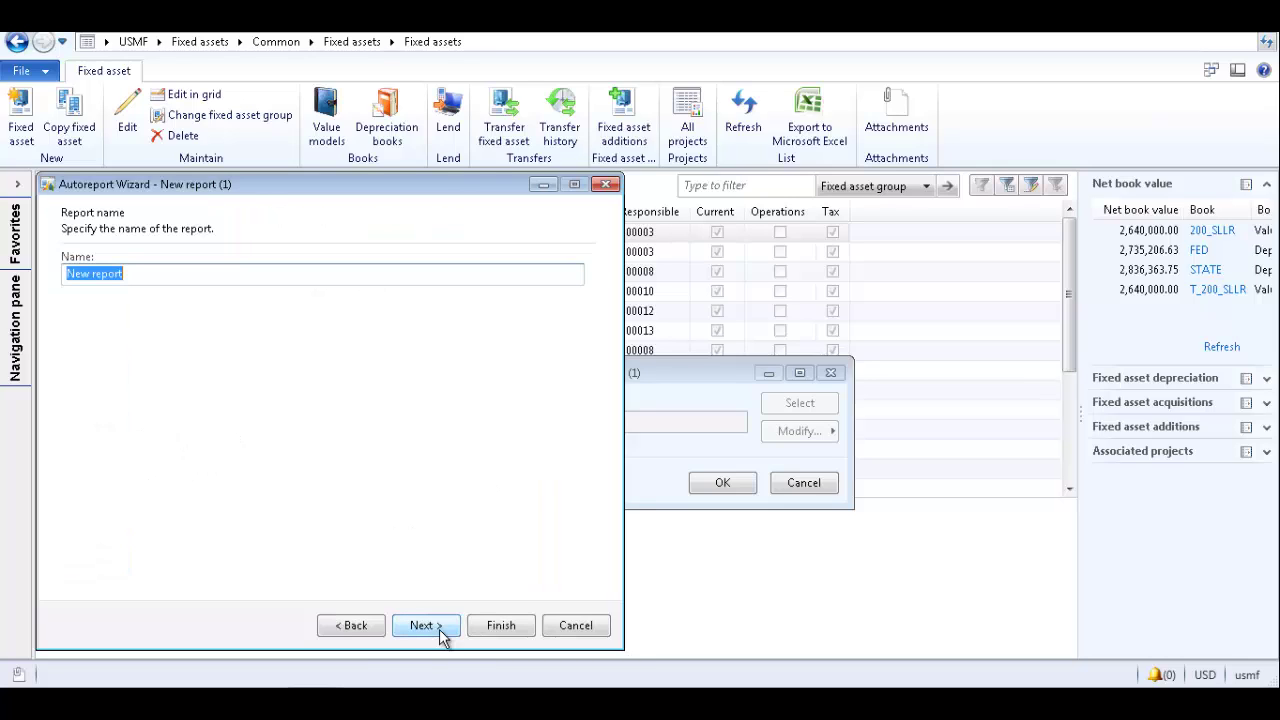
pyautogui.write('Location & Responsible')
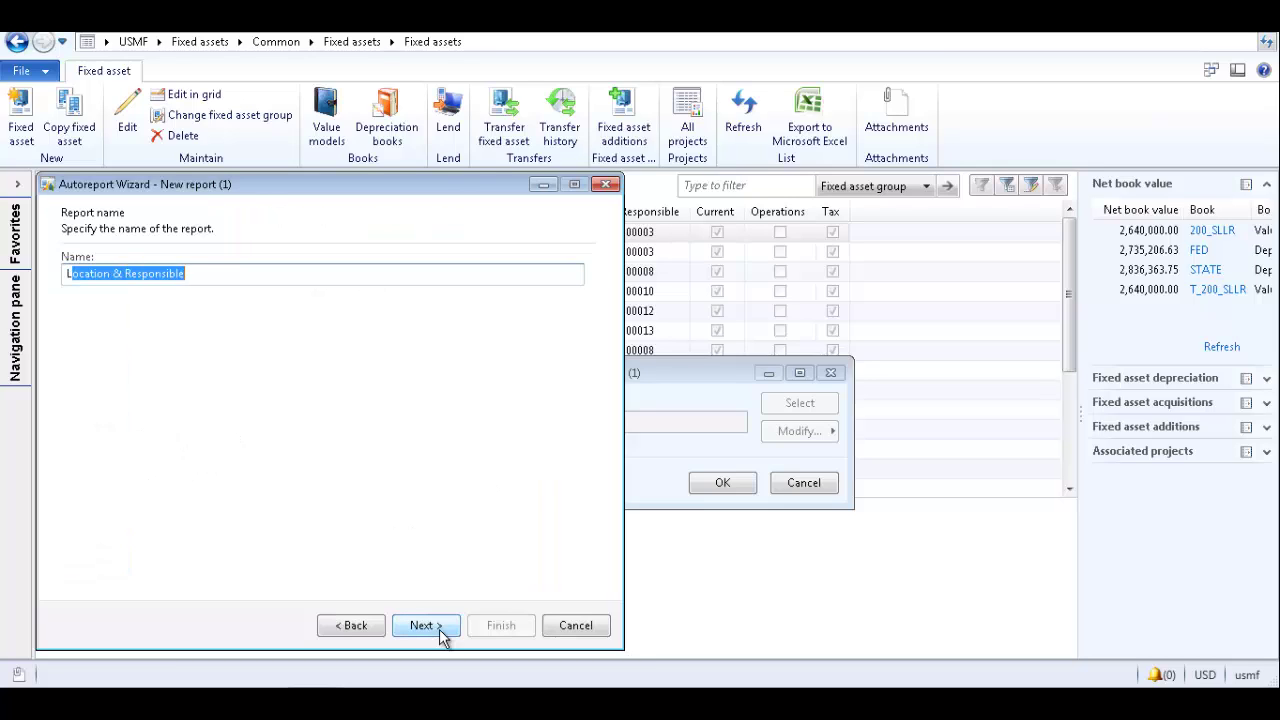
pyautogui.press('Tab')
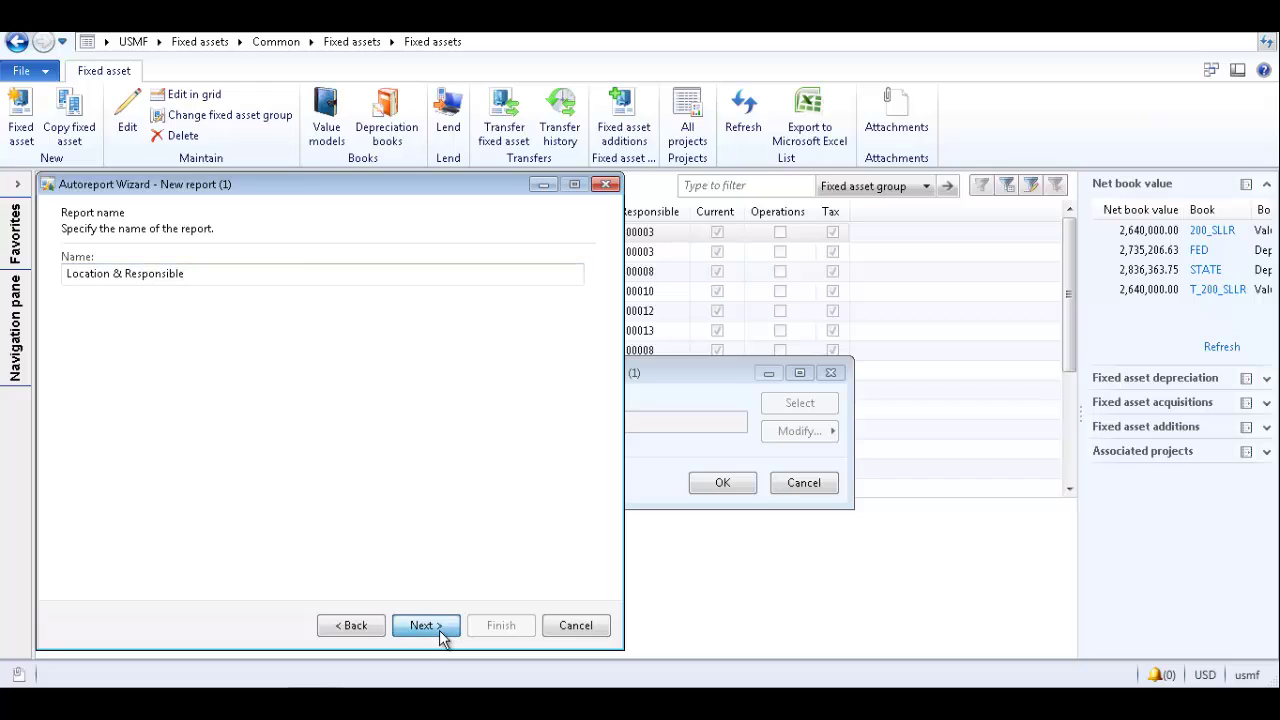
pyautogui.click(443, 636)
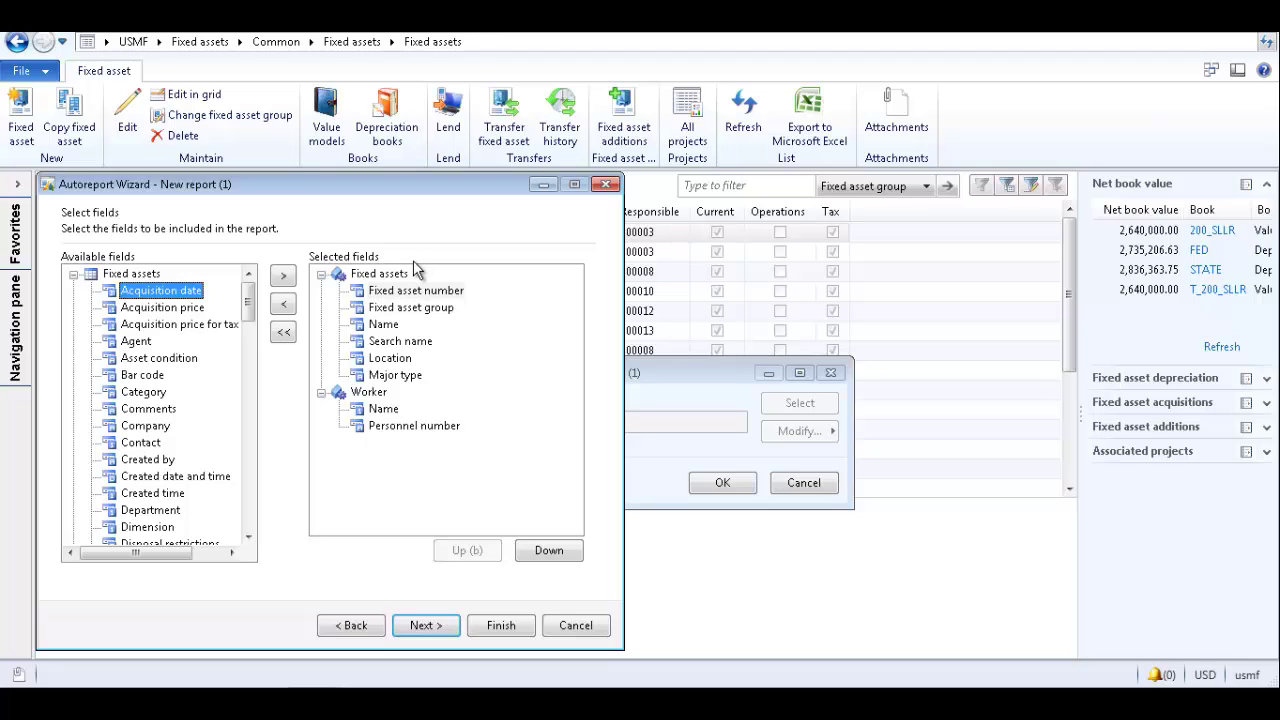
# Step: Remove the Search name, Fixed asset group and Major type fields, plus the worker's Name and Personnel number, from the report's selected fields
pyautogui.click(387, 341)
pyautogui.click(282, 305)
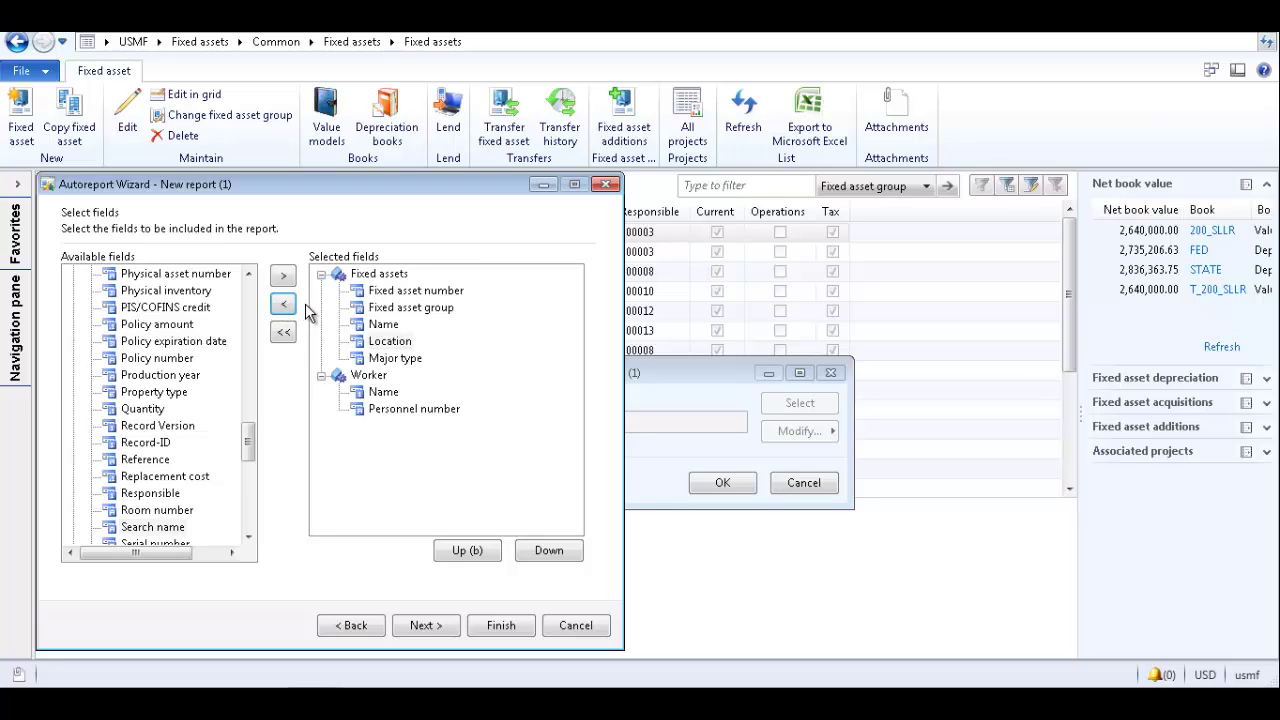
pyautogui.click(412, 310)
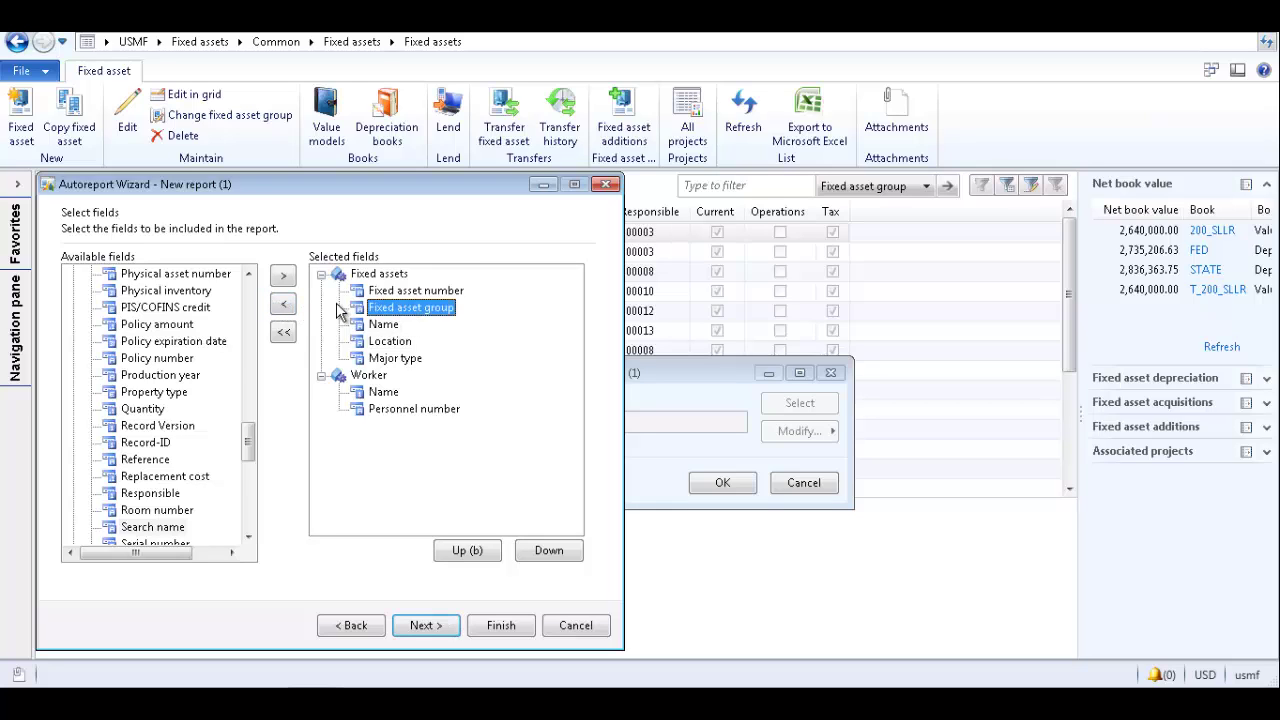
pyautogui.click(285, 304)
pyautogui.click(394, 341)
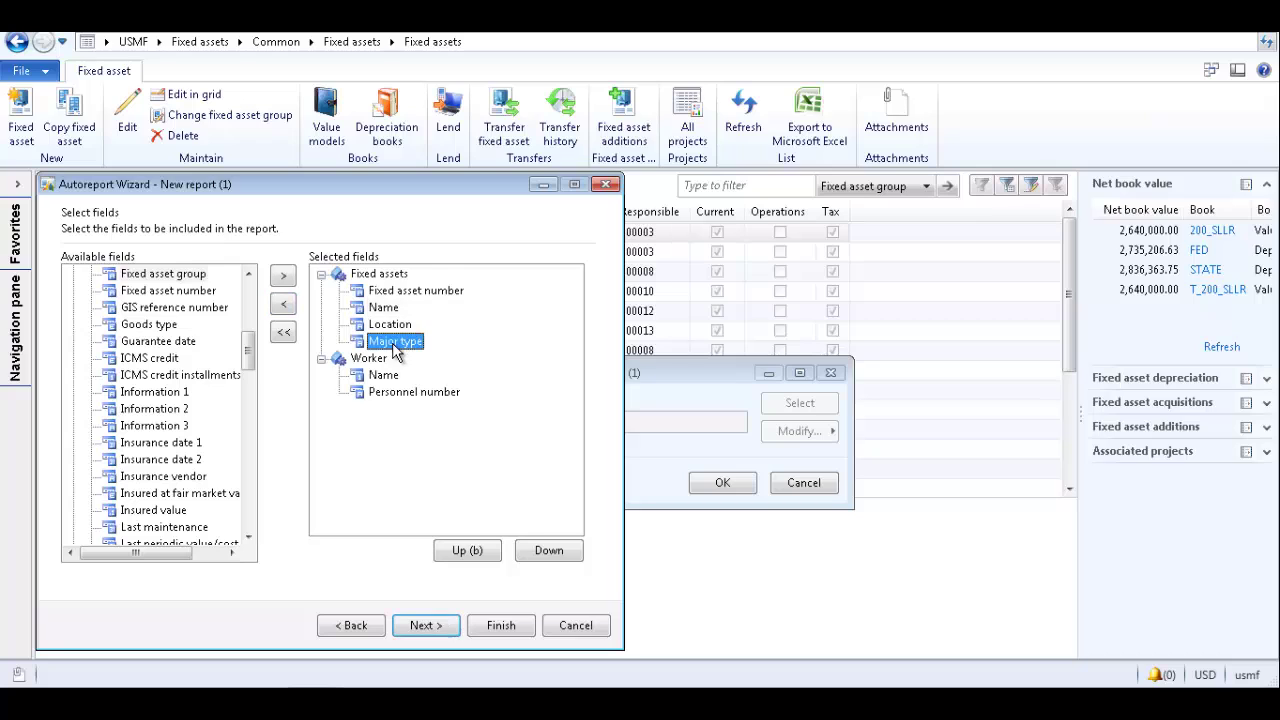
pyautogui.click(283, 304)
pyautogui.click(380, 358)
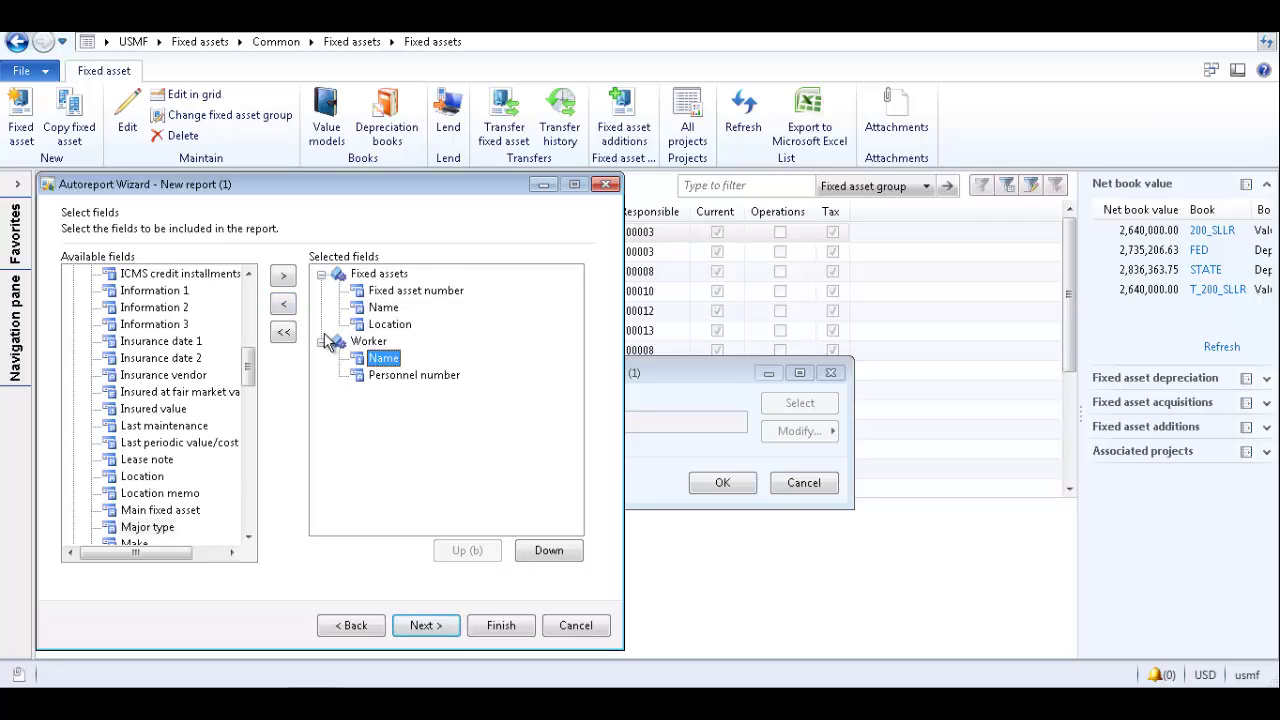
pyautogui.click(283, 304)
pyautogui.click(400, 360)
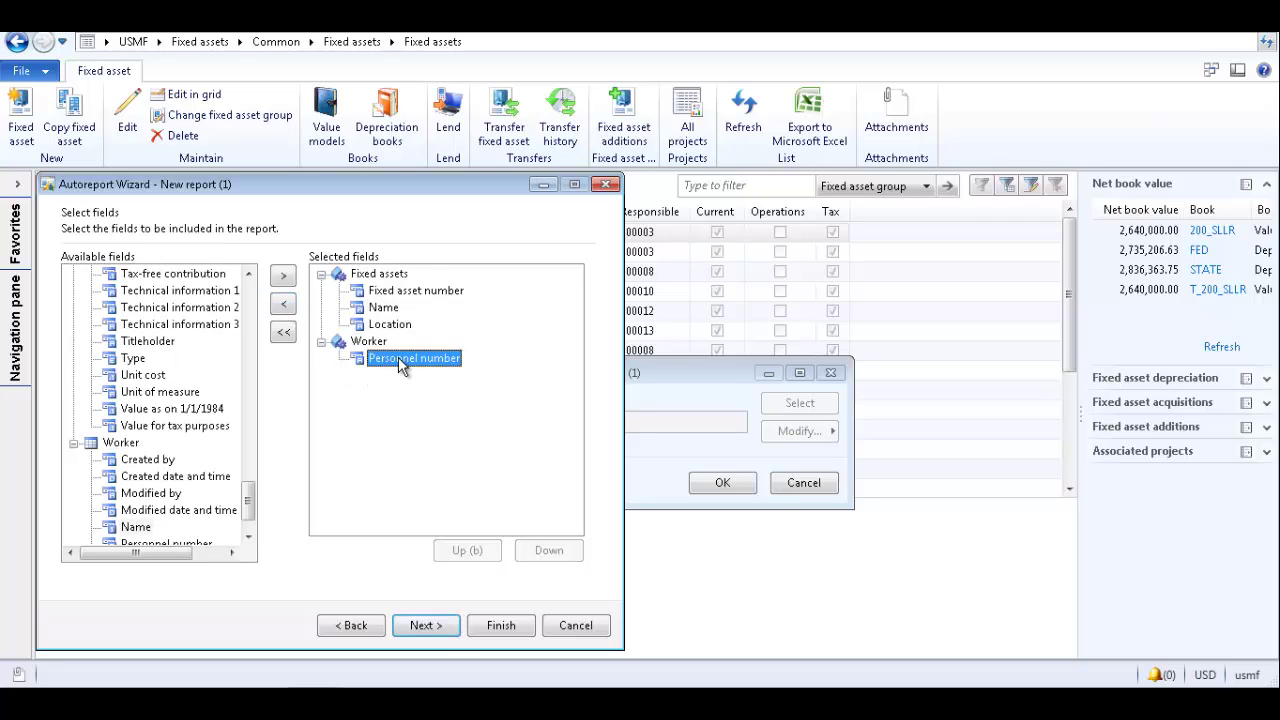
pyautogui.click(288, 305)
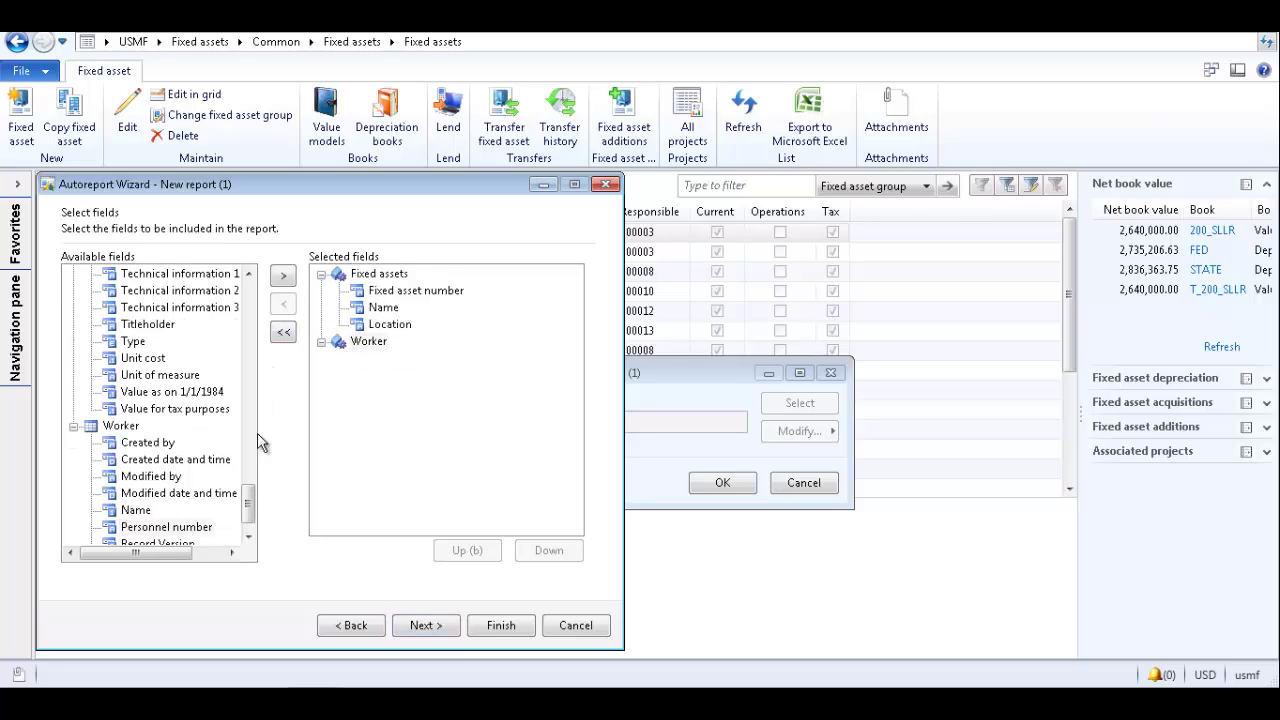
# Step: Add the Responsible field from the Fixed assets table to the report
pyautogui.moveTo(251, 500); pyautogui.dragTo(249, 465)
pyautogui.click(158, 342)
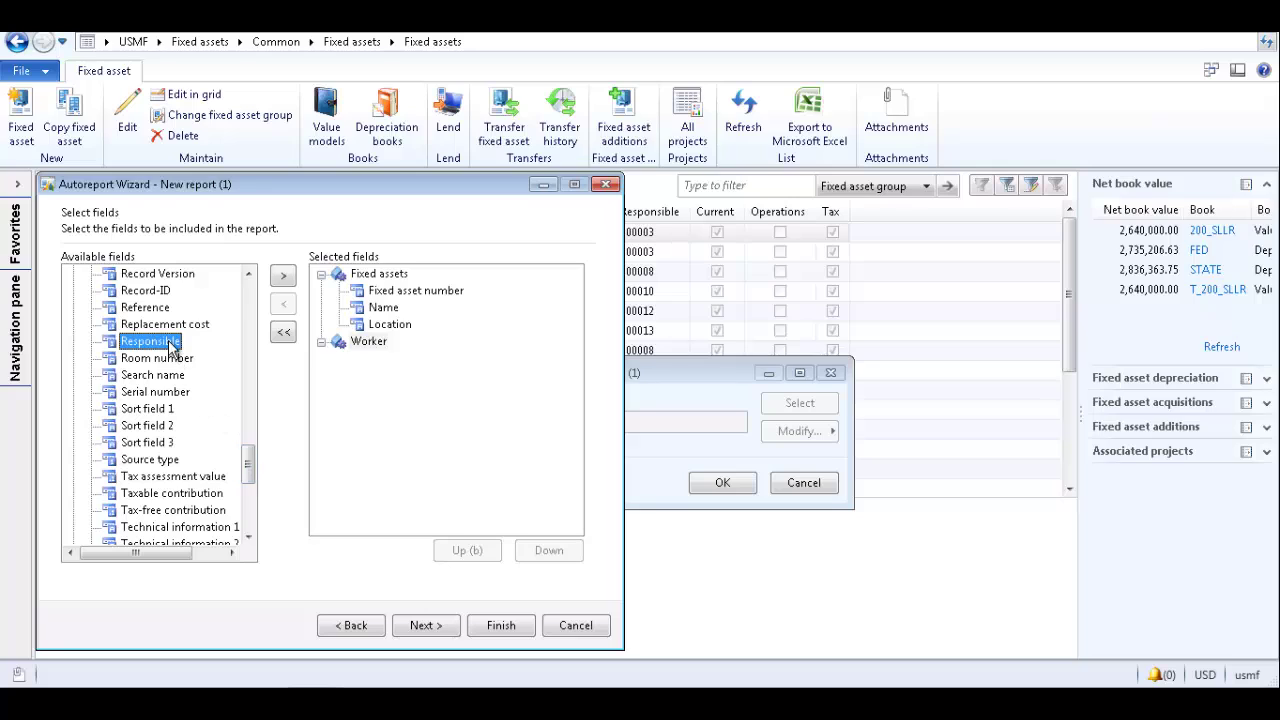
pyautogui.click(294, 281)
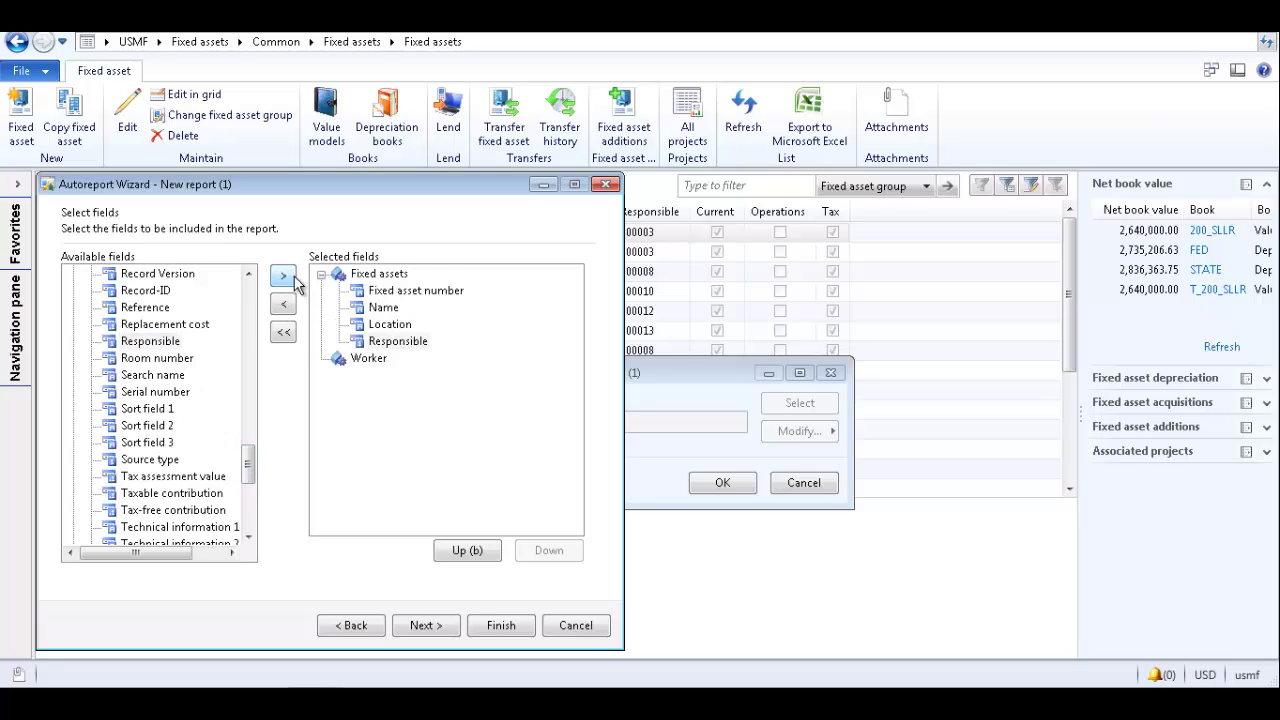
# Step: Move the Responsible field above Location, then return it below Location in the field order
pyautogui.click(415, 345)
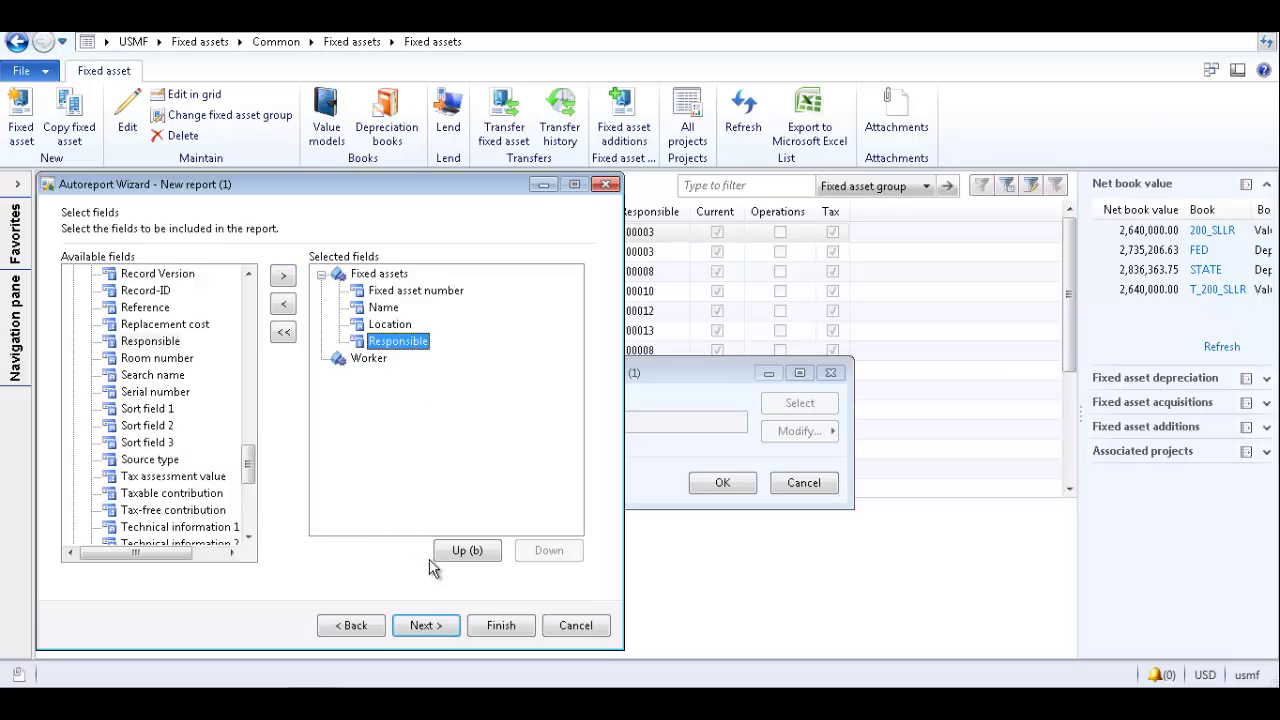
pyautogui.click(467, 556)
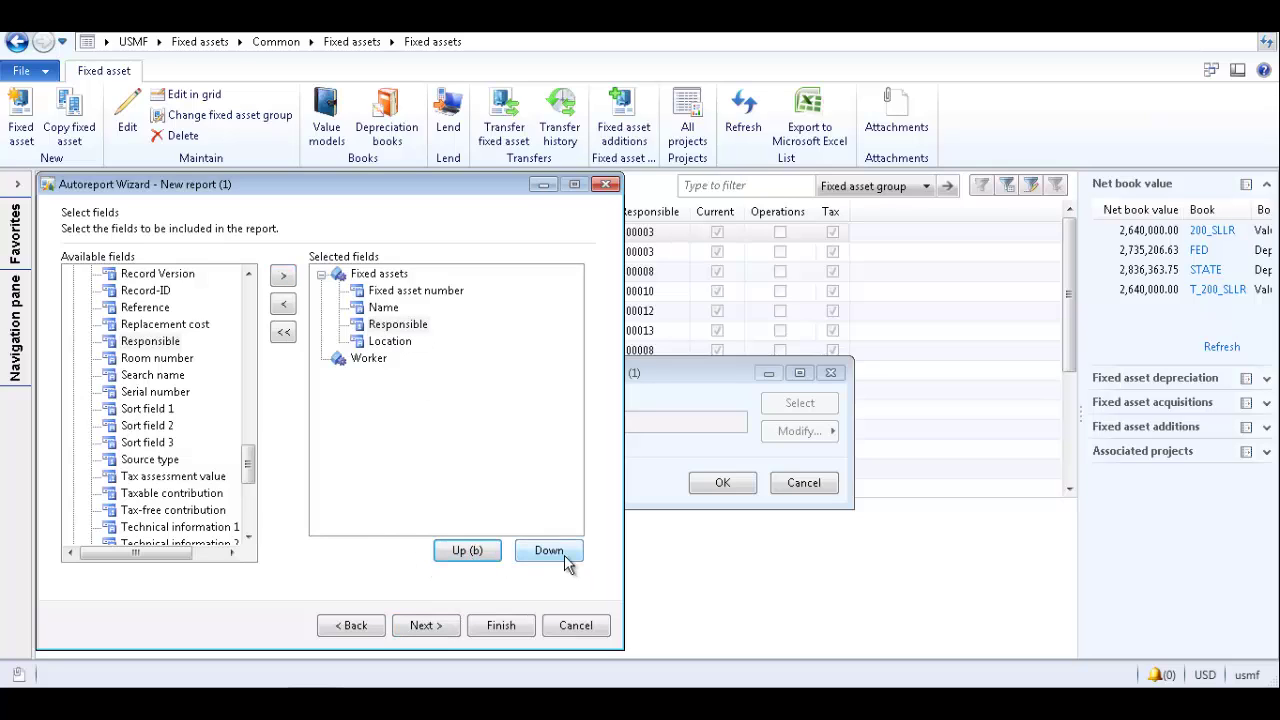
pyautogui.click(559, 550)
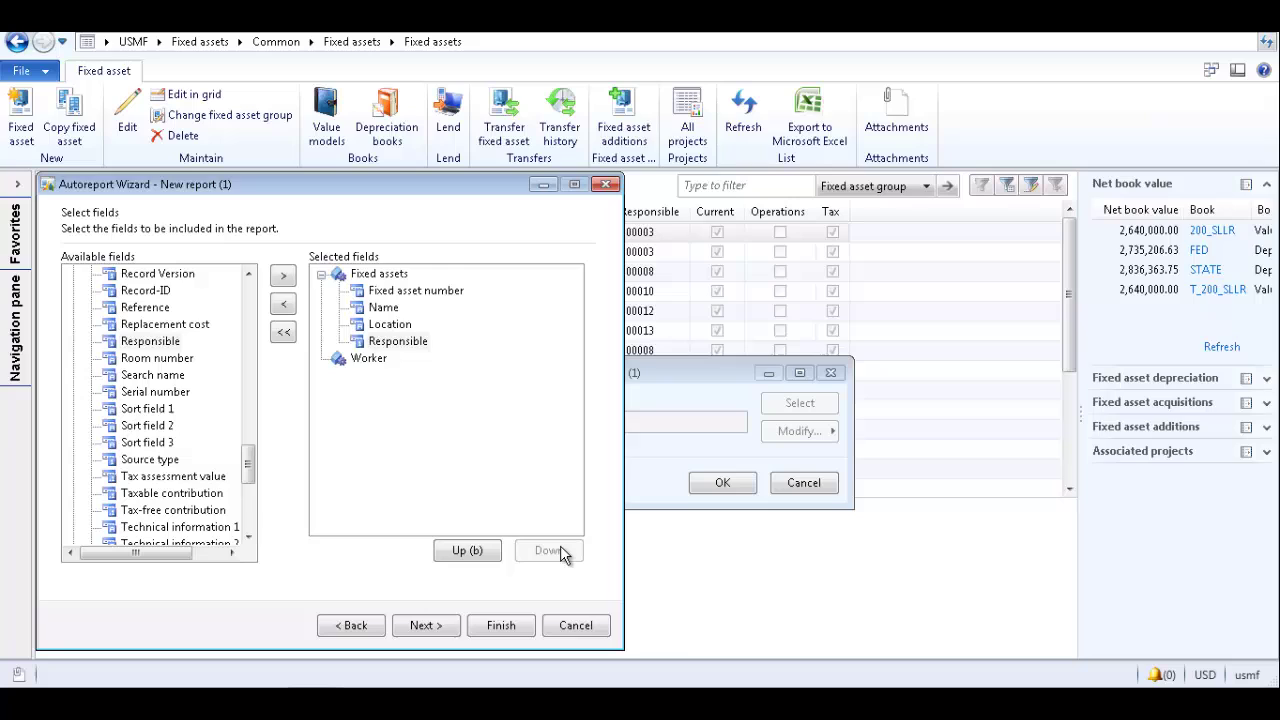
# Step: Accept ReportLayoutStyleTemplate and TableStyleTemplate as the layout templates and finish creating the autoreport
pyautogui.click(426, 625)
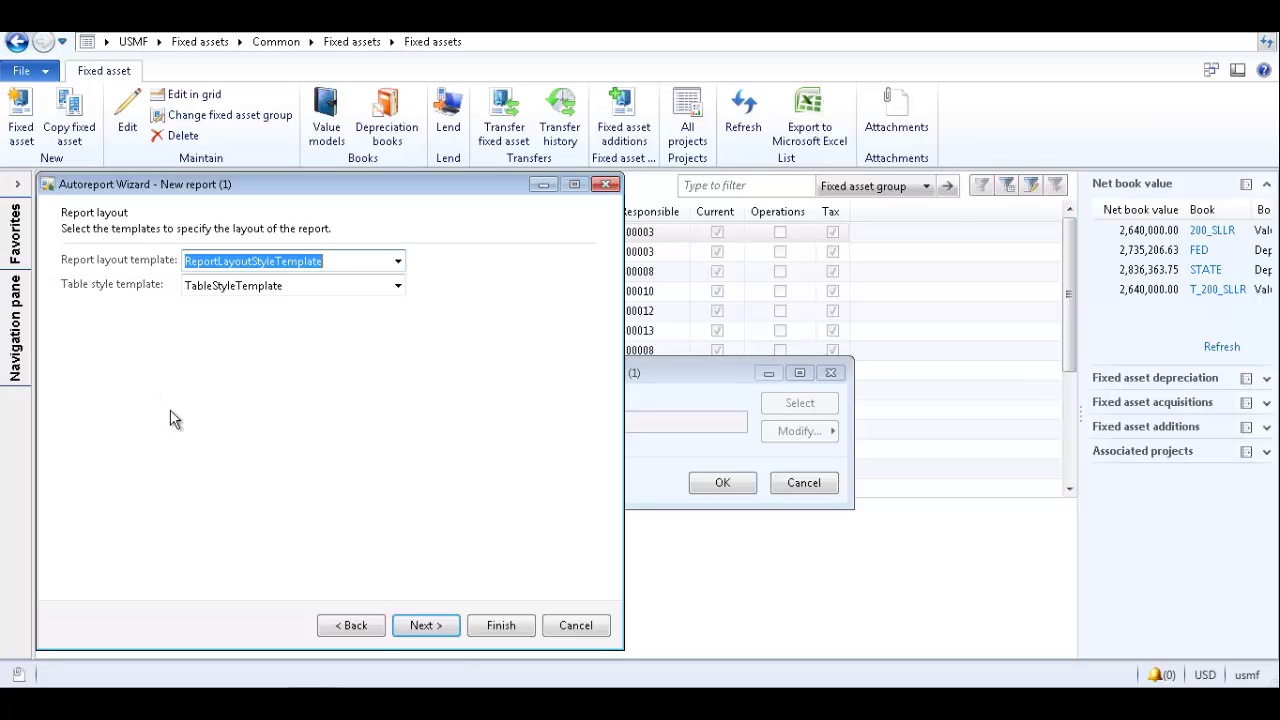
pyautogui.click(440, 626)
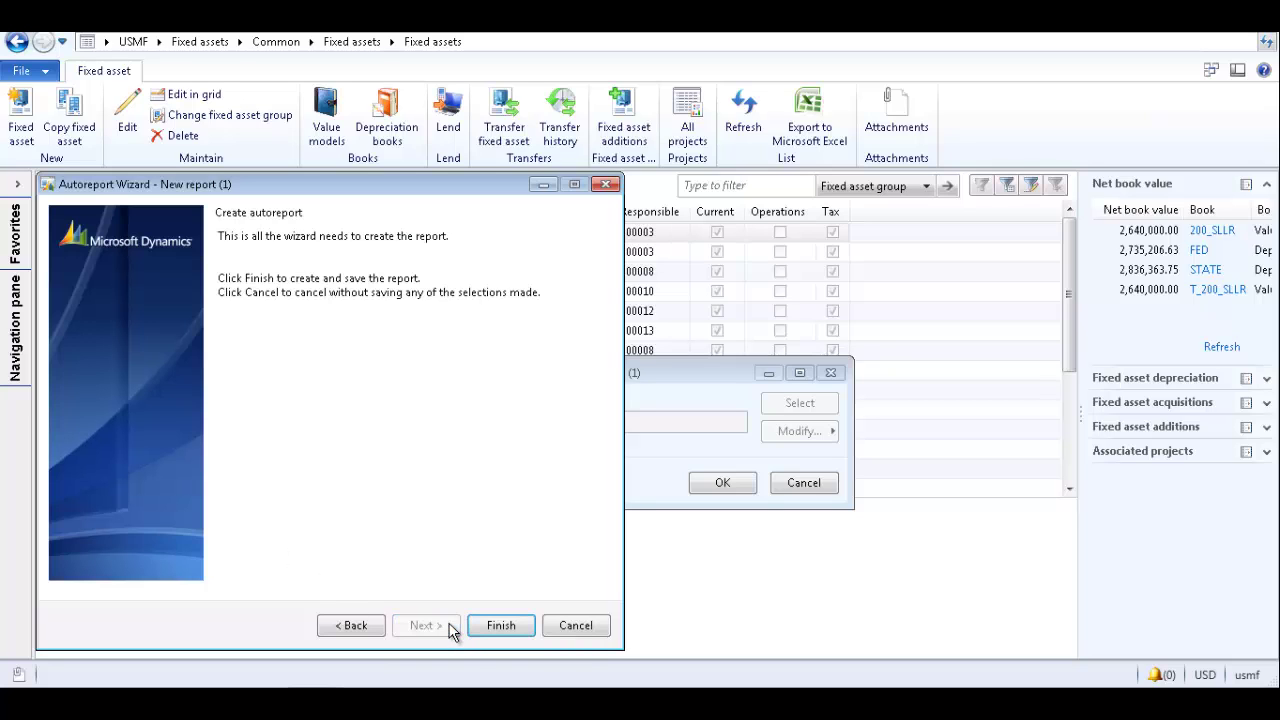
pyautogui.click(501, 625)
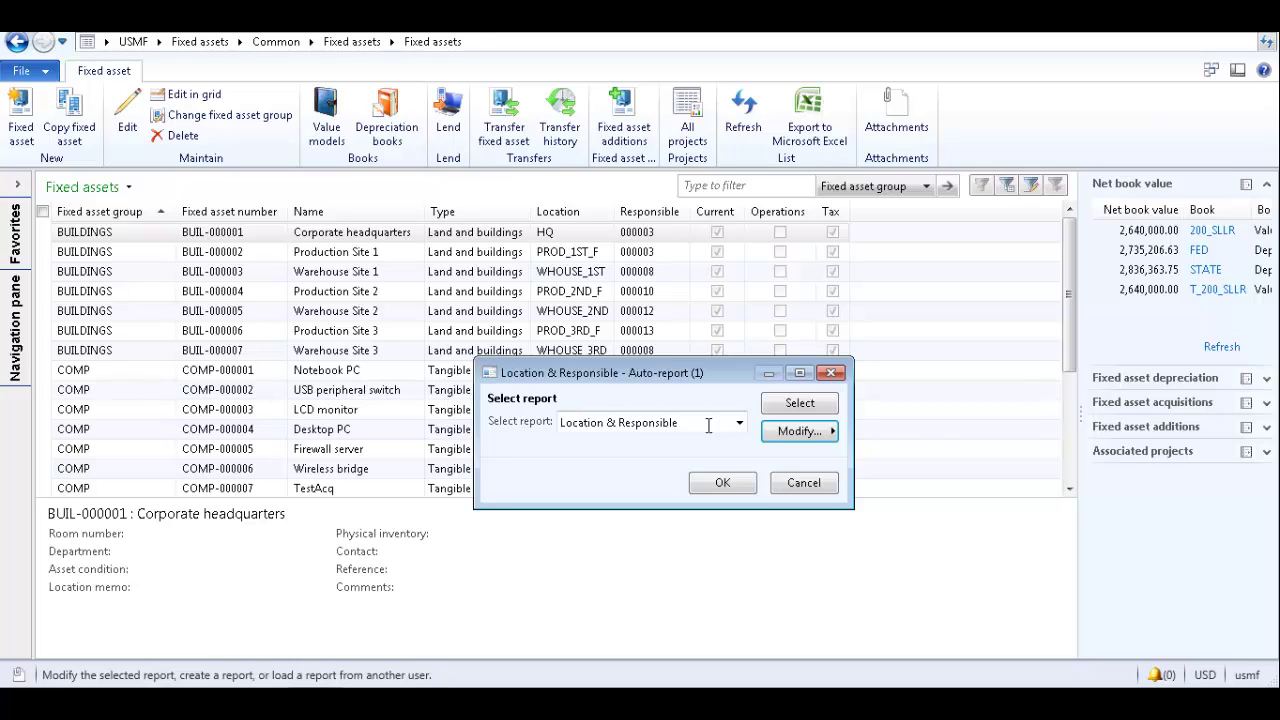
# Step: Run the Location & Responsible autoreport for the fixed assets list and close the generated report
pyautogui.click(708, 426)
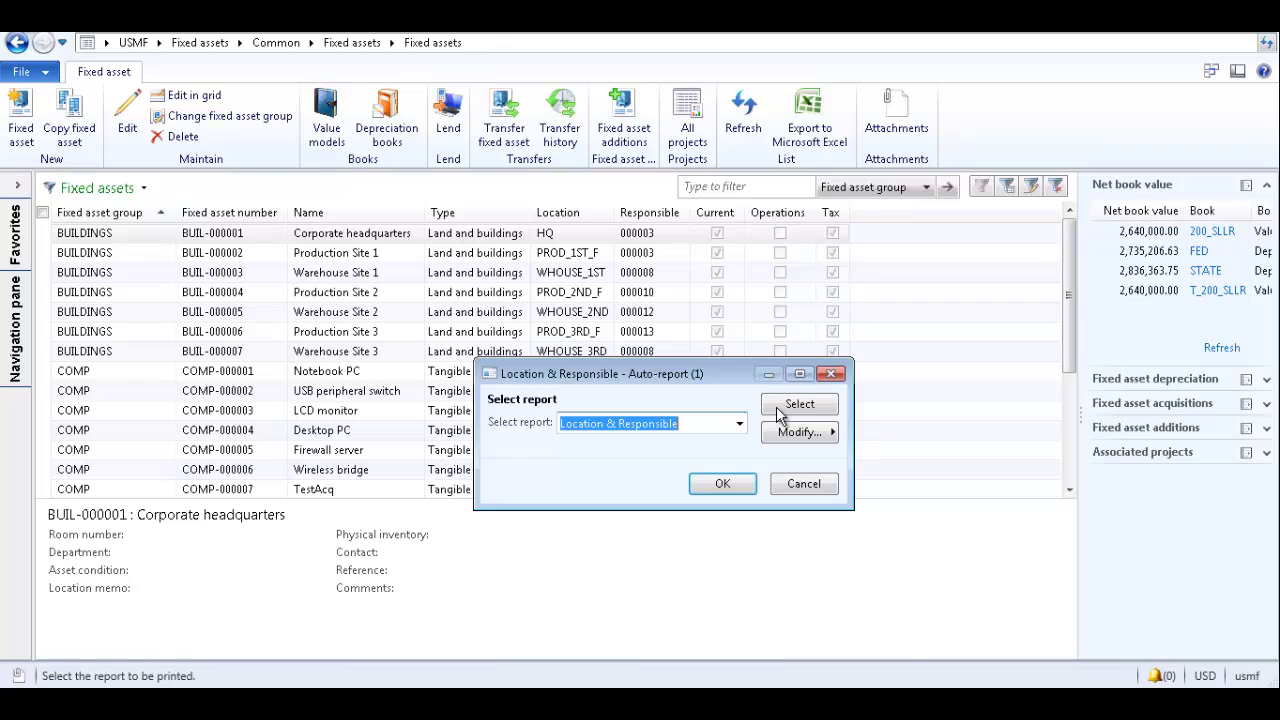
pyautogui.click(741, 483)
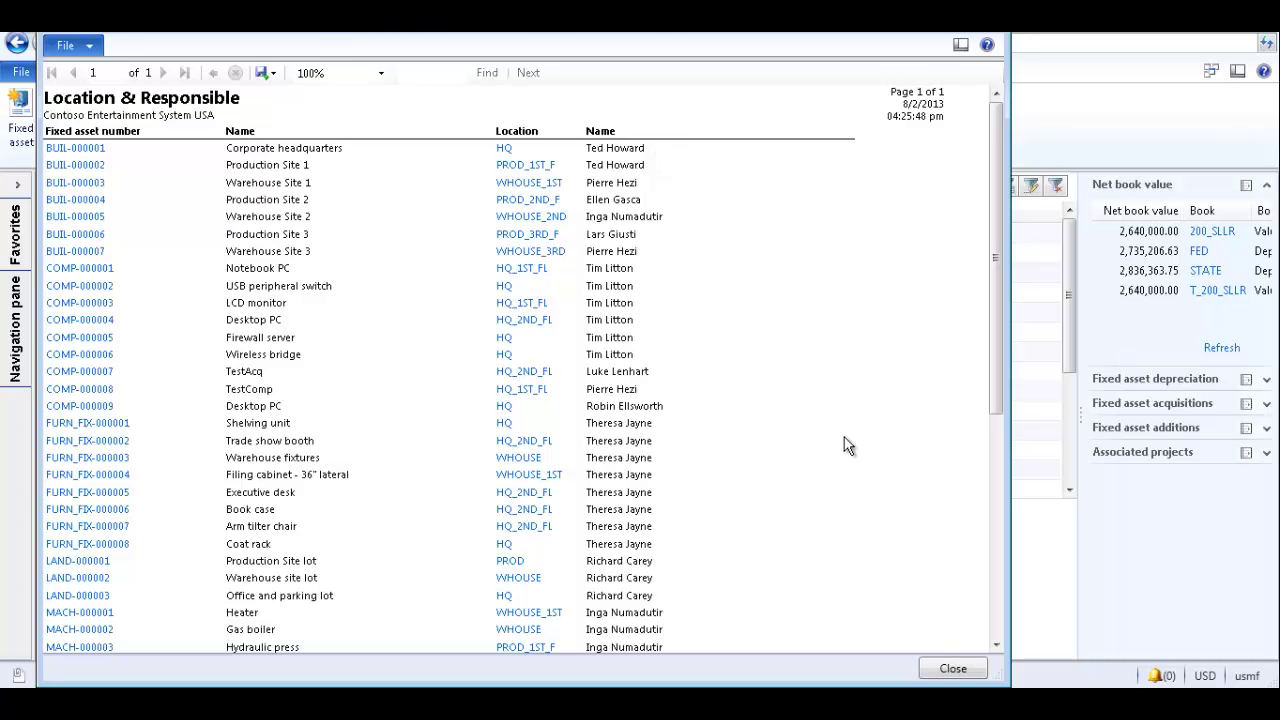
pyautogui.click(953, 670)
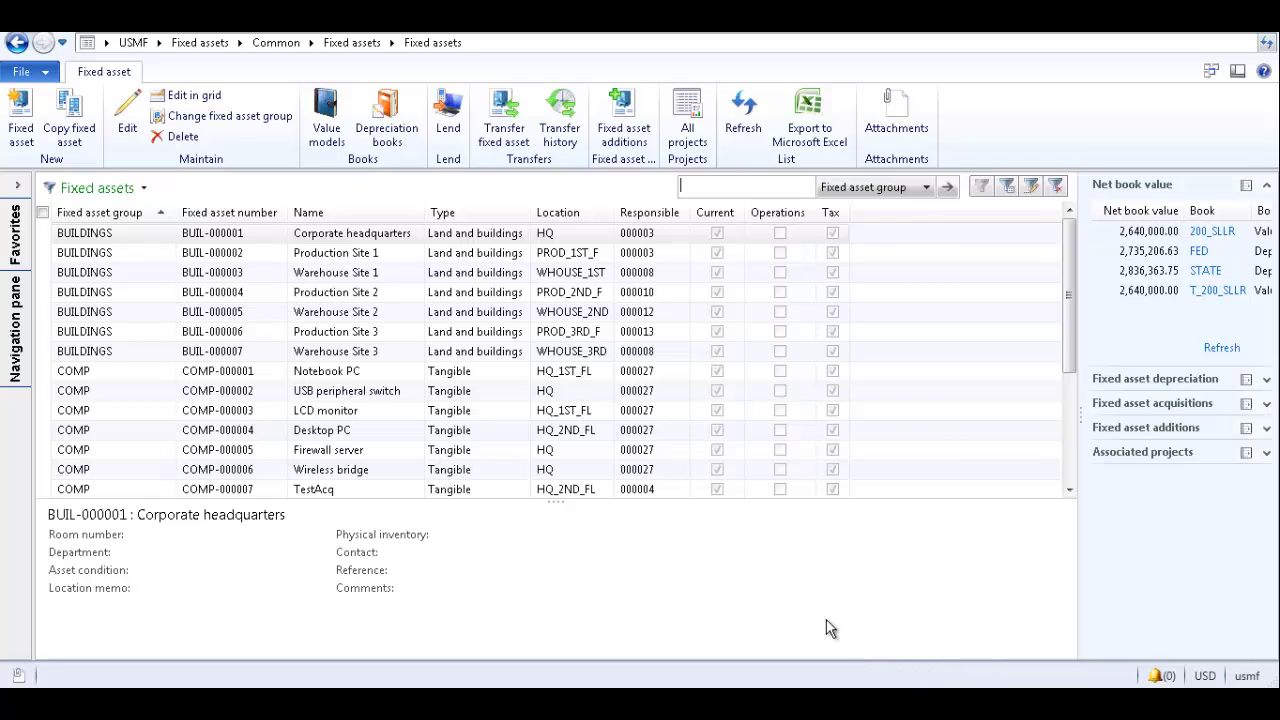
# Step: Reopen autoreport printing for the fixed assets list and show the modification options for the Location & Responsible report
pyautogui.click(44, 74)
pyautogui.moveTo(125, 214)
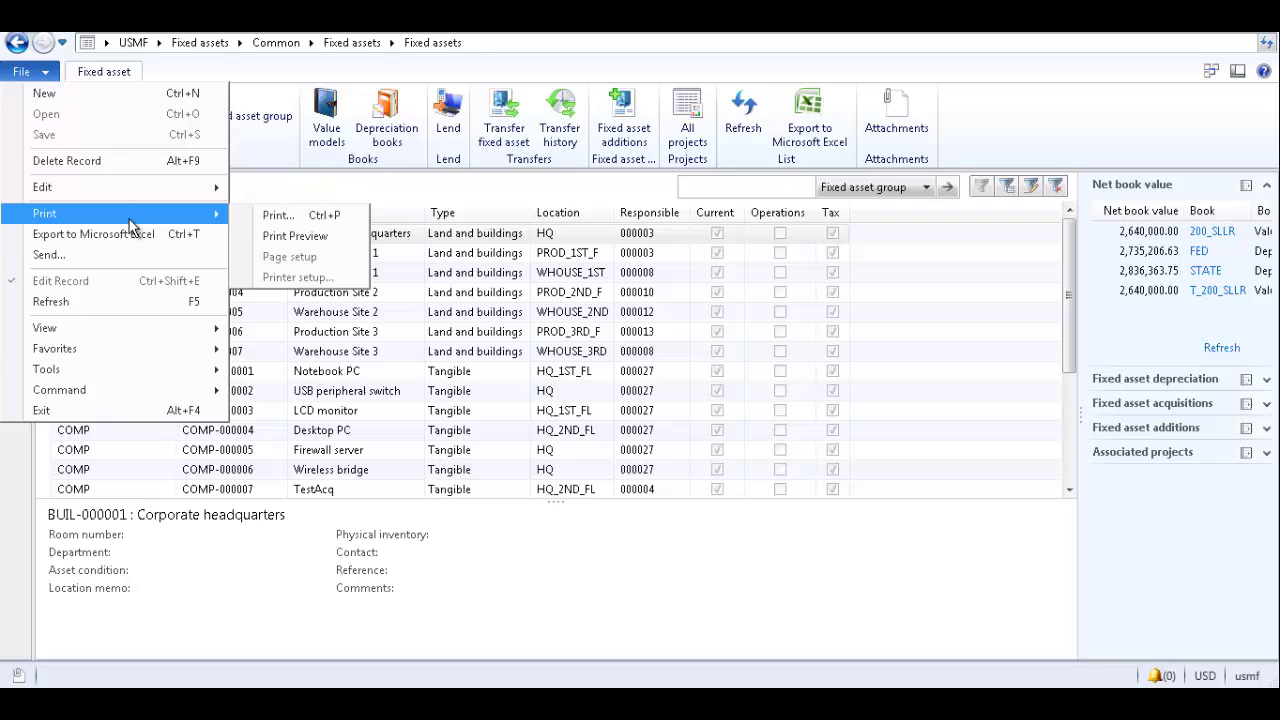
pyautogui.click(276, 215)
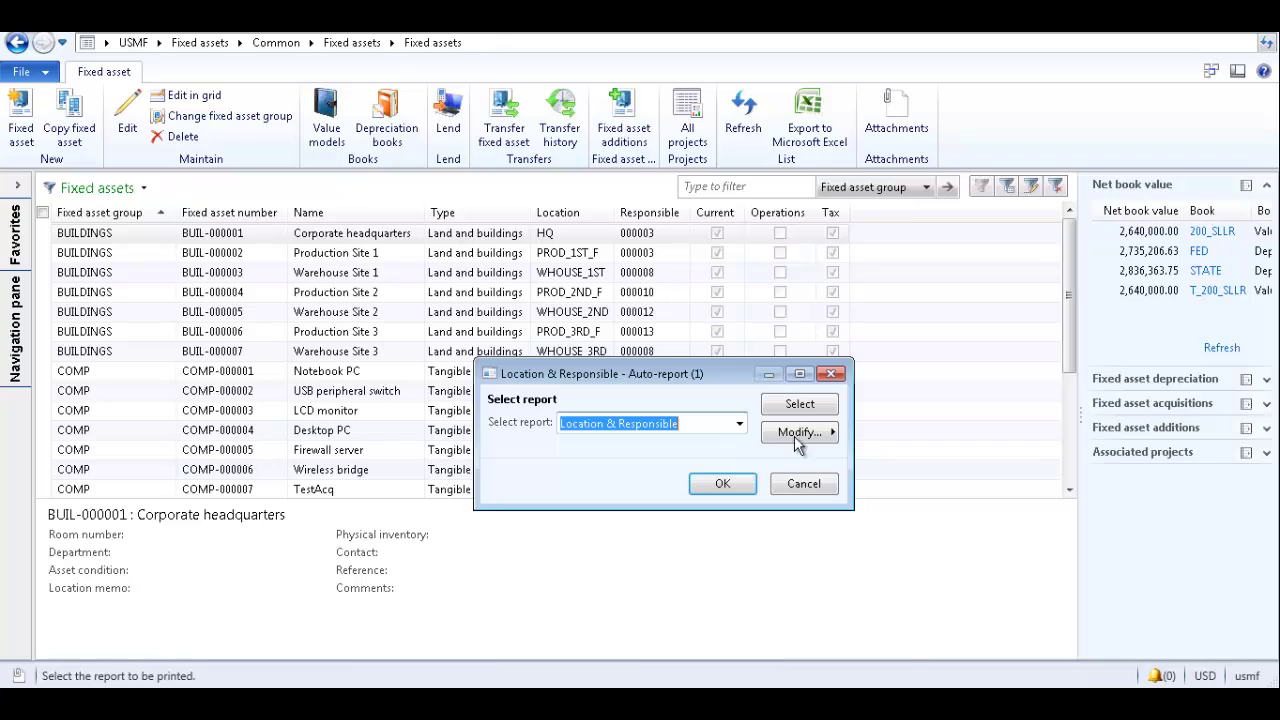
pyautogui.click(825, 440)
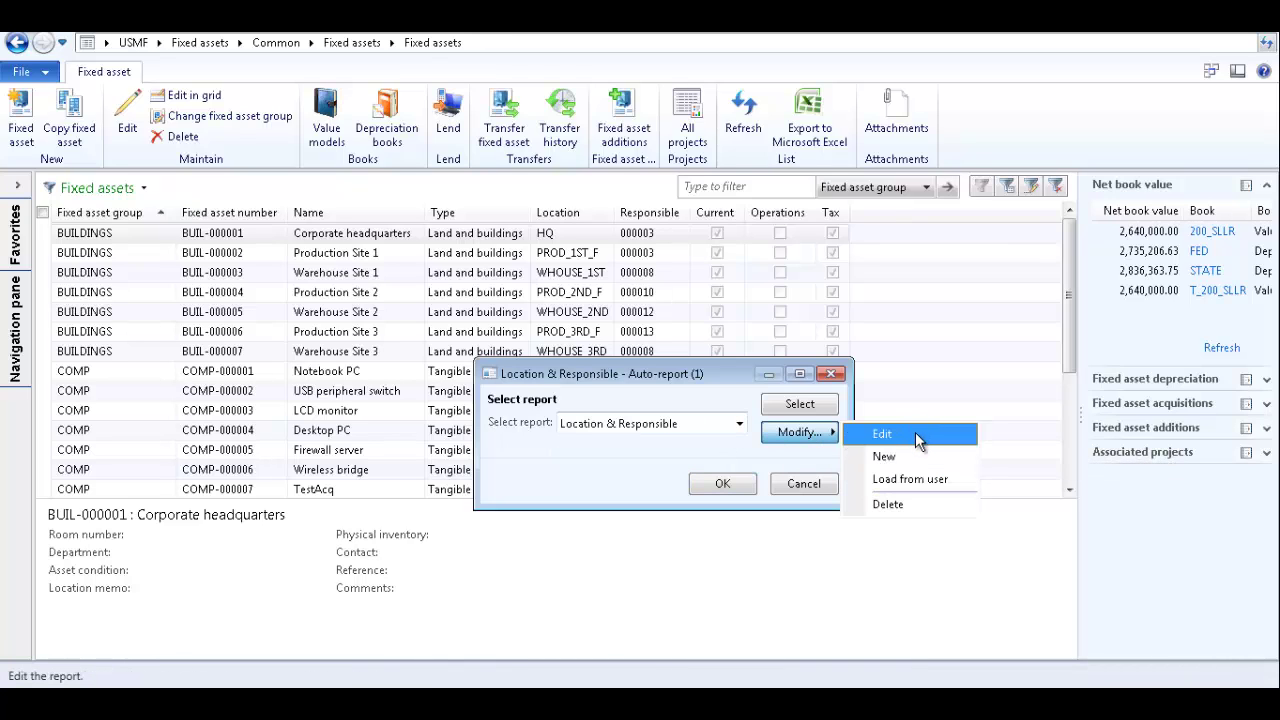